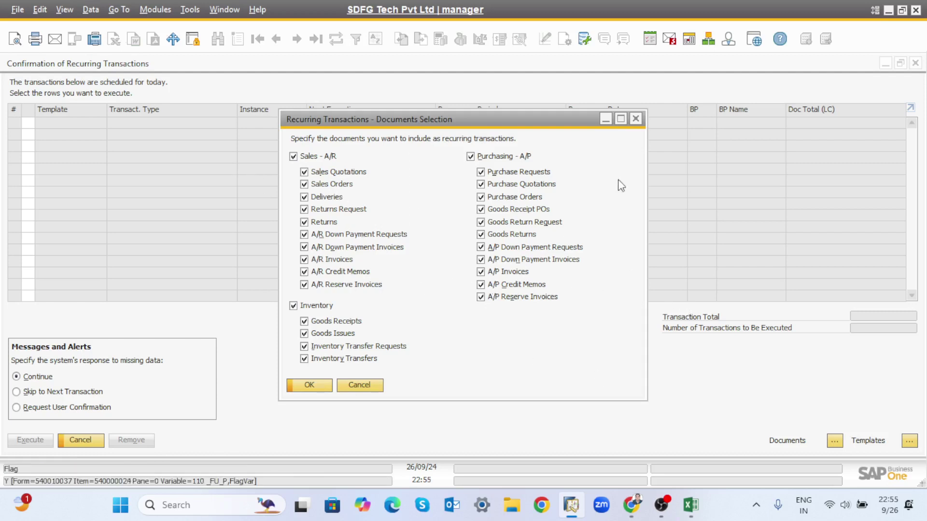
- View the selection criteria for recurring transaction templates and close the Confirmation of Recurring Transactions window
left_click(636, 118)
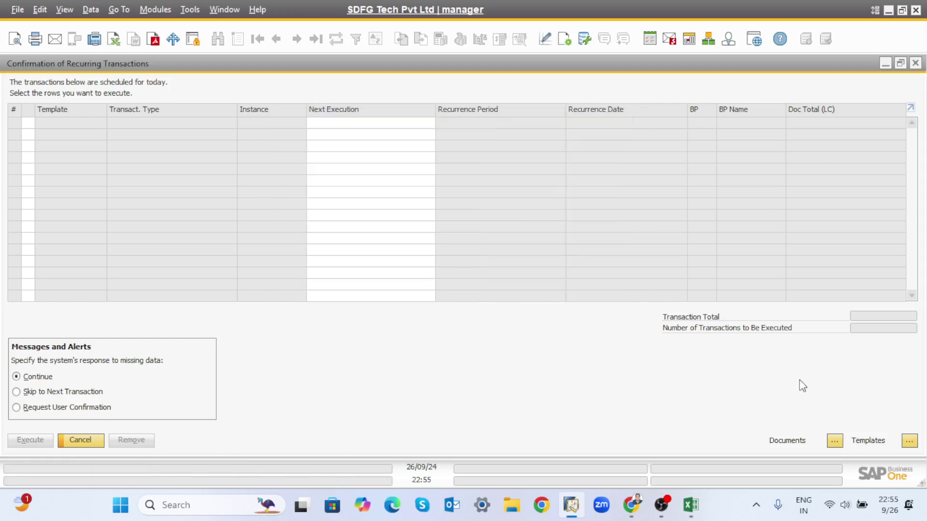
left_click(909, 441)
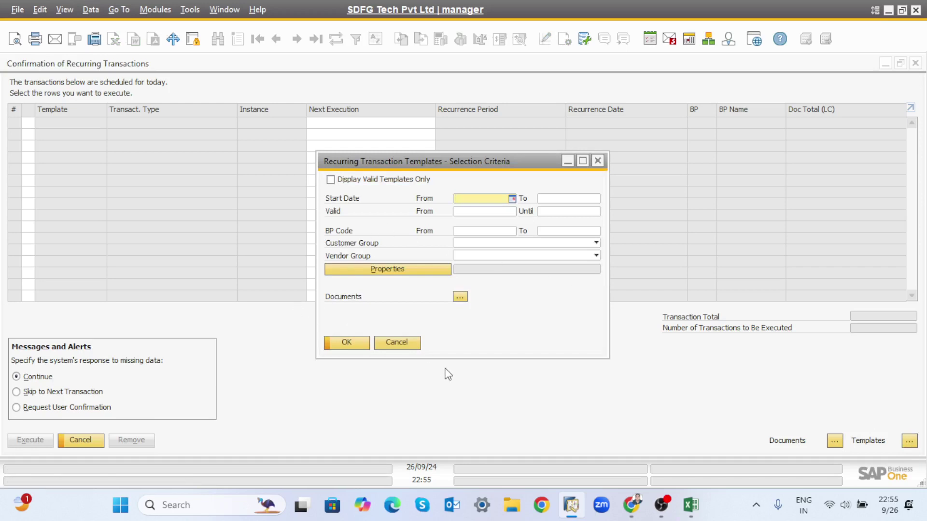
left_click(397, 340)
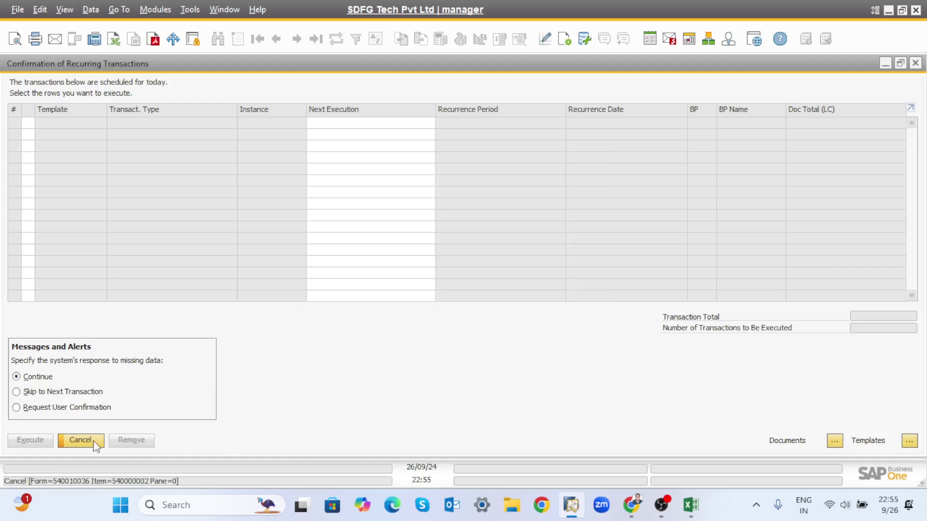
left_click(80, 440)
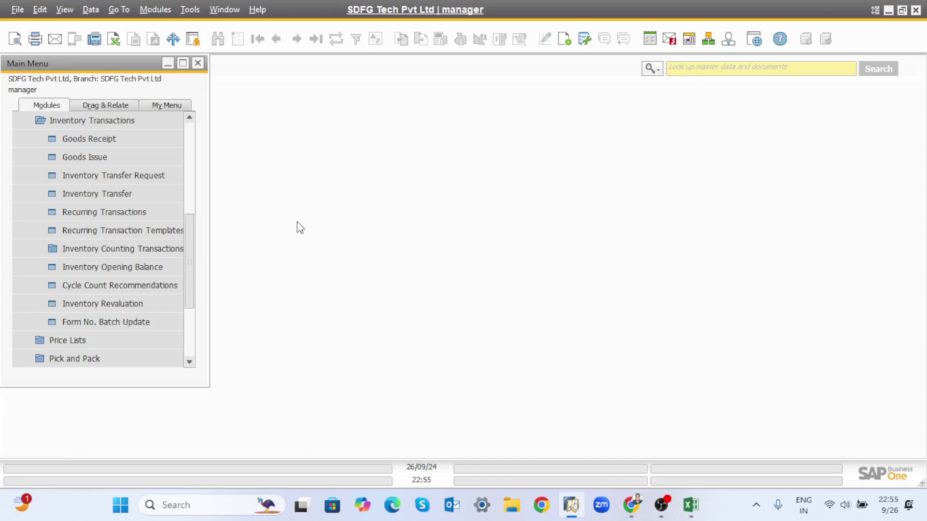
- Try to open the Inventory Opening Balance document from the inventory transactions
left_click(130, 267)
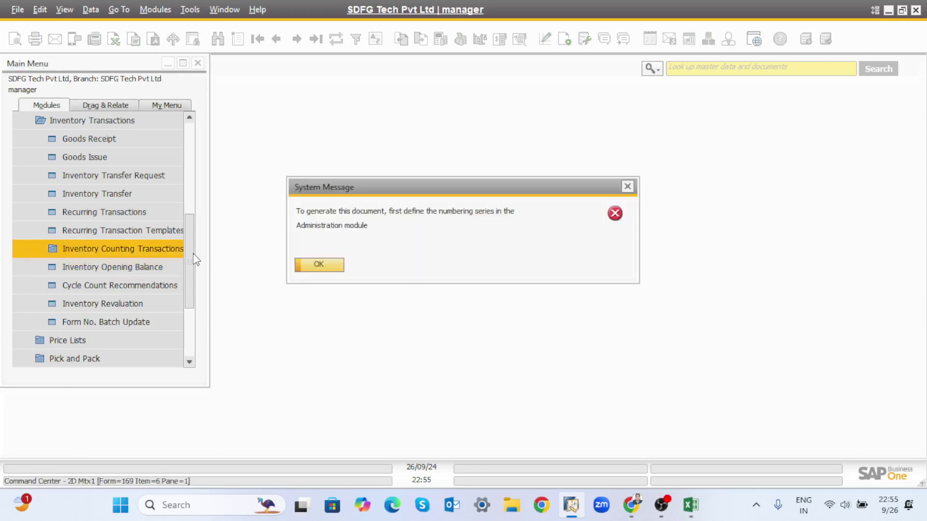
left_click(319, 265)
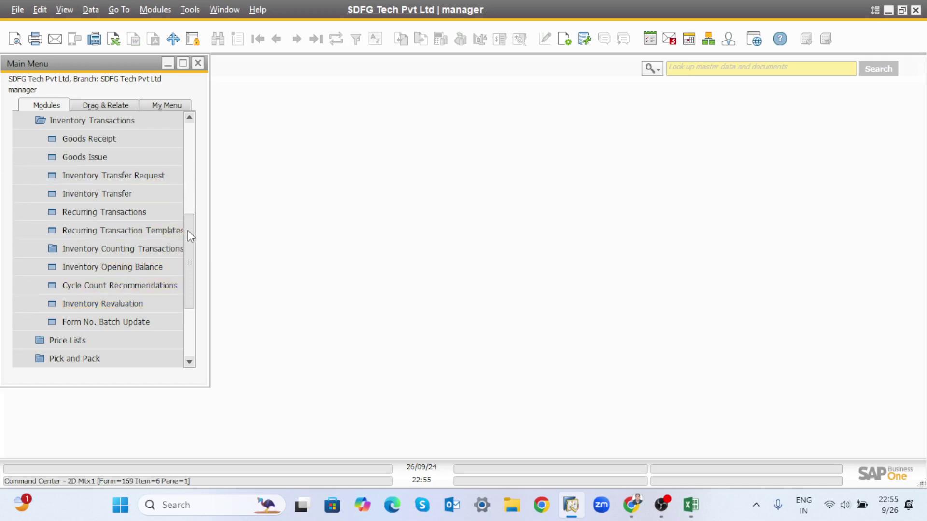
- Open a new Inventory Revaluation document and maximize its window
mouse_move(191, 236)
left_mouse_down()
mouse_move(187, 201)
mouse_move(188, 246)
left_mouse_up()
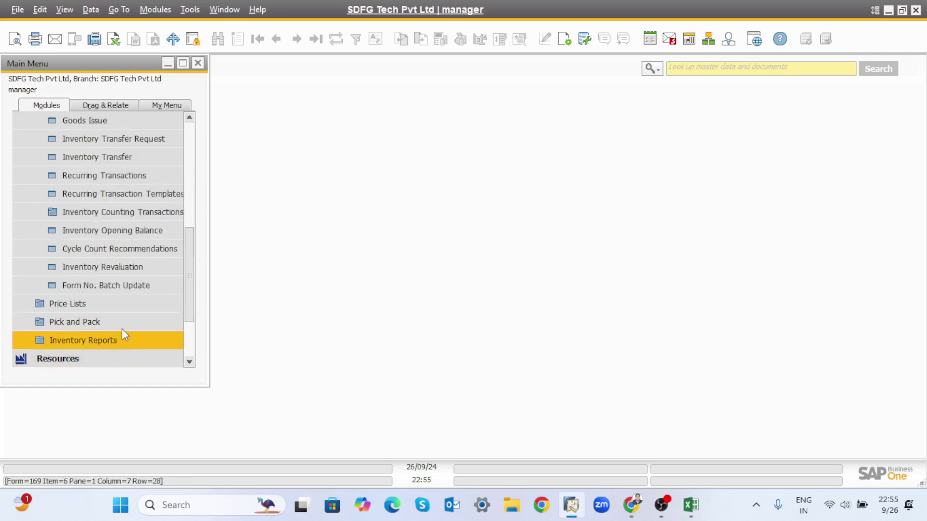
left_click(139, 268)
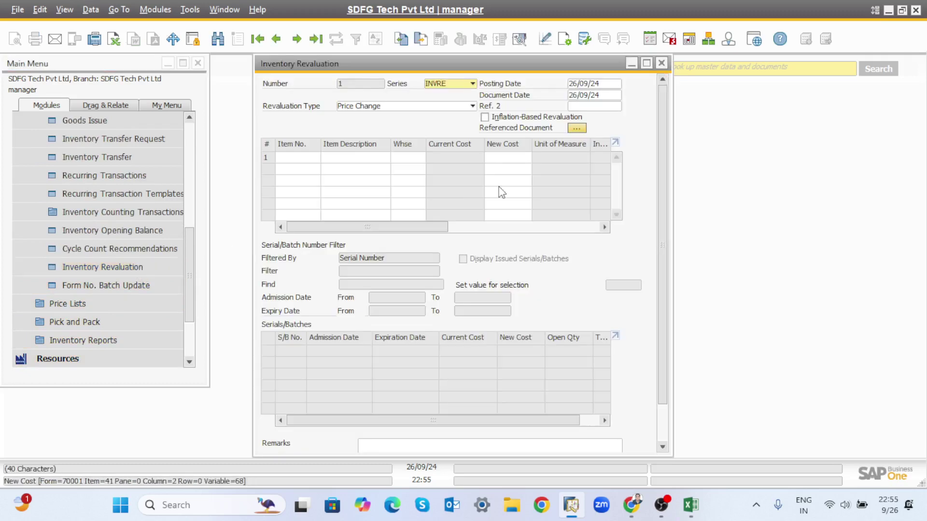
left_click(641, 63)
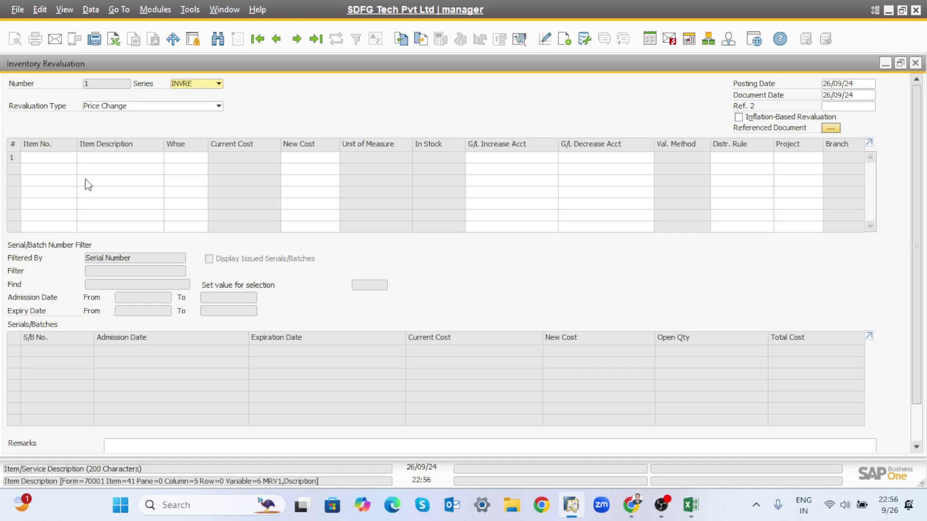
- Enter the in-stock item FG000060 (BKT. MTG. FR.RH) in the first revaluation row and set its new cost to 250
left_click(72, 160)
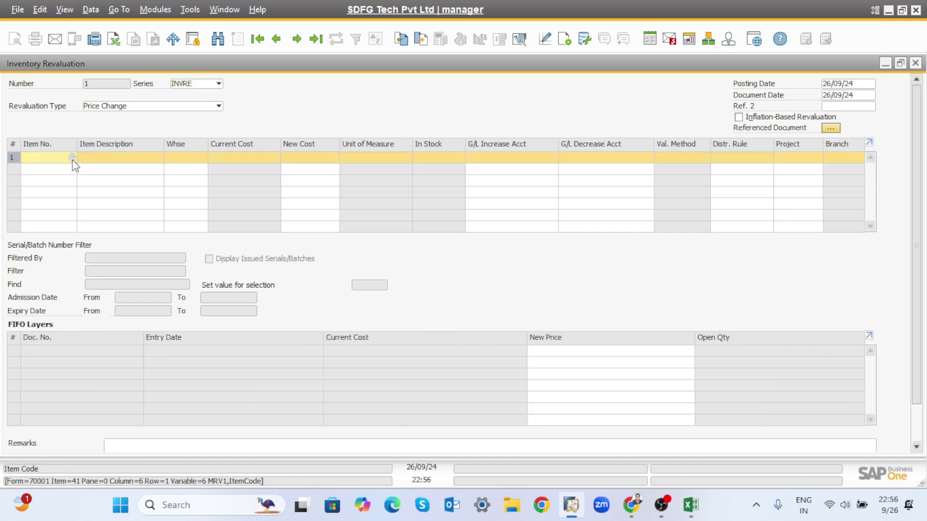
key("Tab")
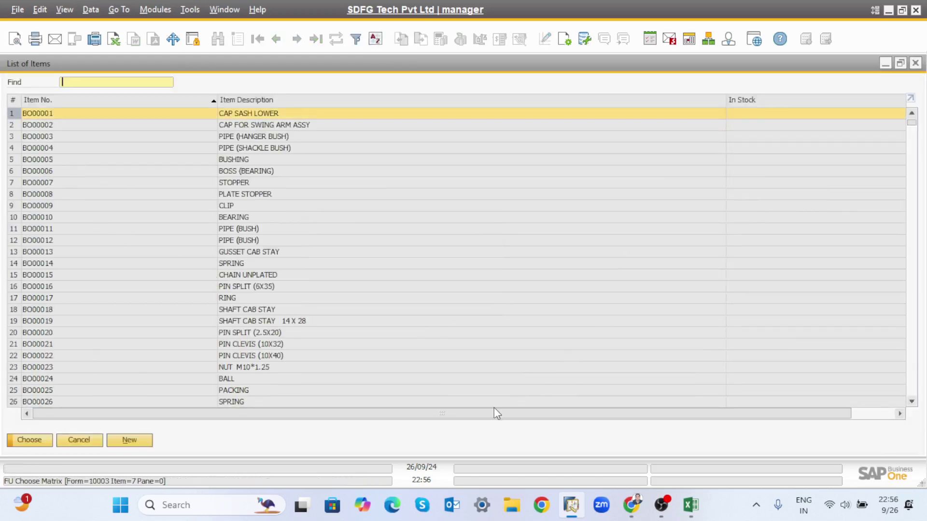
left_click_drag(494, 414, 535, 414)
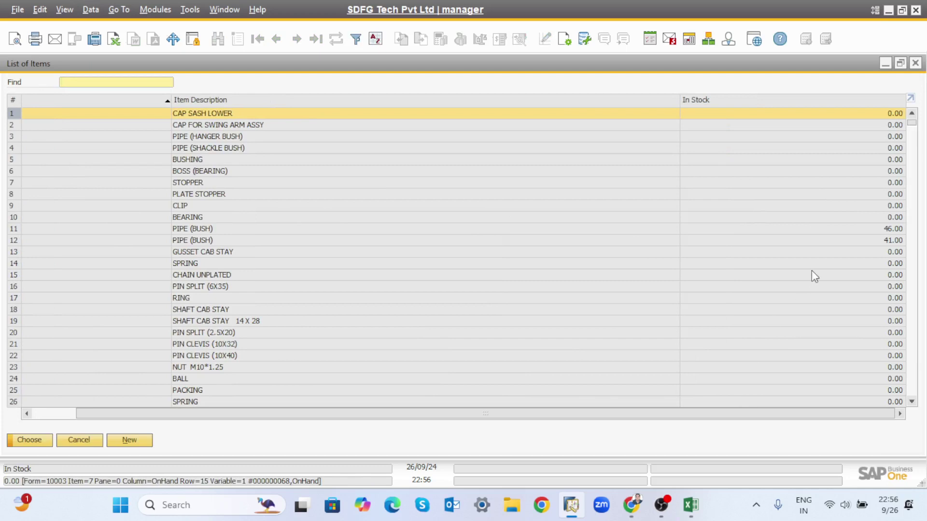
left_click_drag(915, 128, 916, 286)
left_click(876, 242)
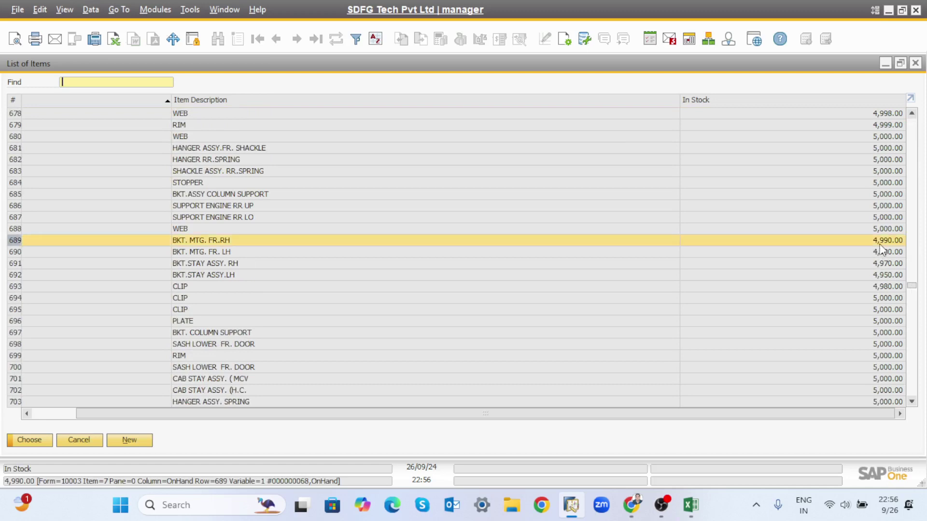
left_click(31, 439)
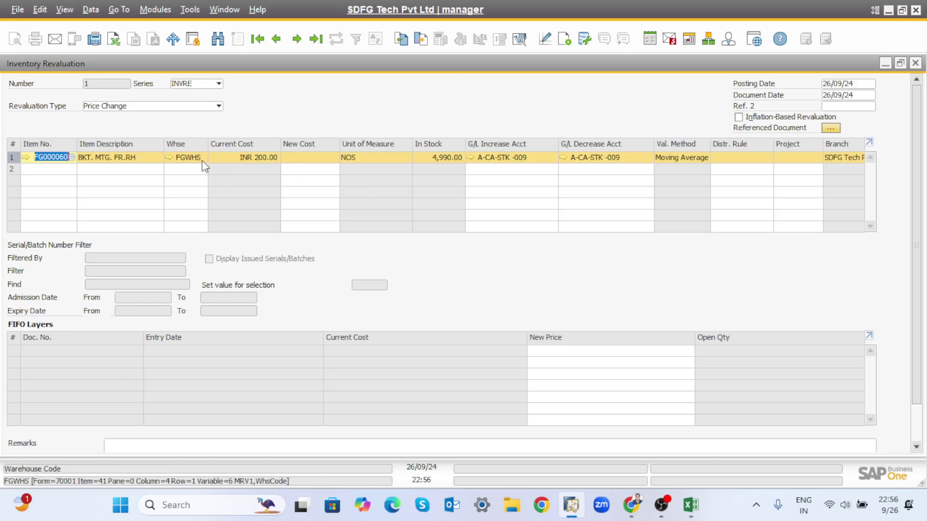
left_click(312, 159)
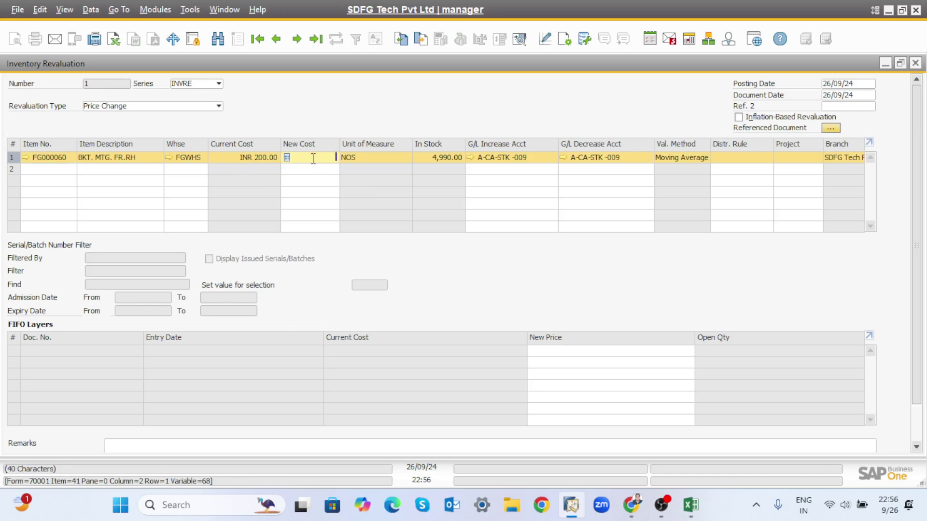
type("250")
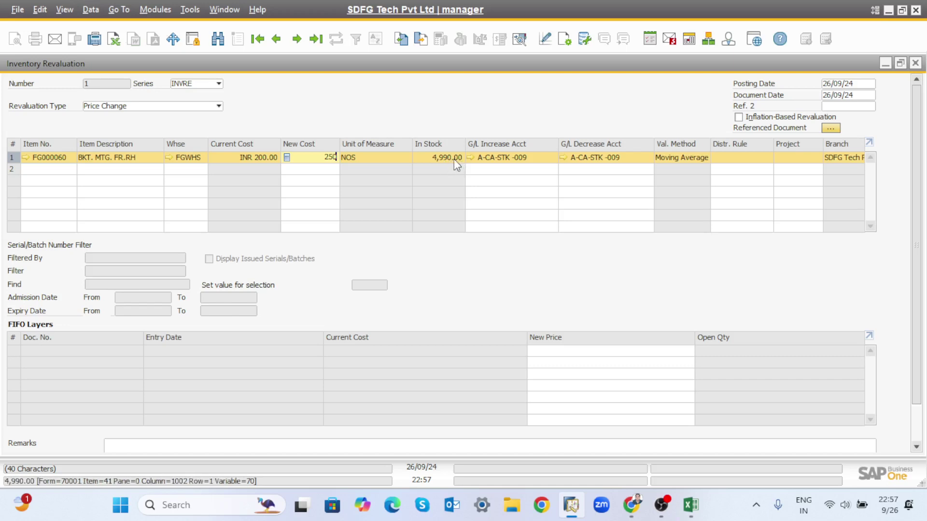
- Switch to Calculator, compute the item's stock value at the current cost as 4990 × 200, and close it
left_click(186, 507)
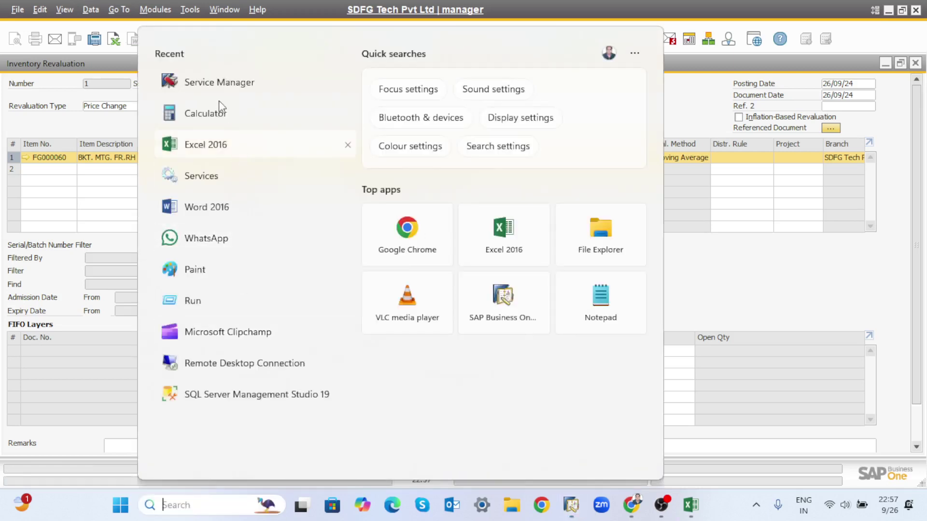
left_click(218, 113)
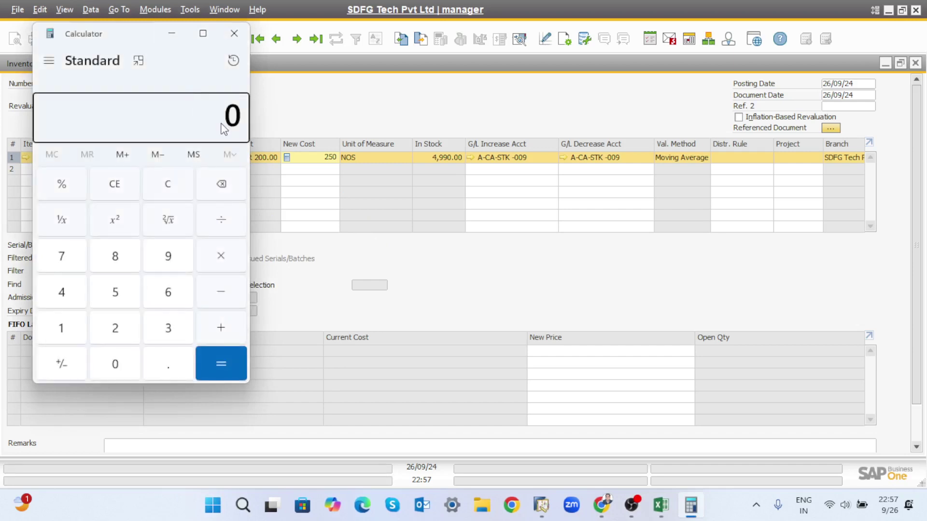
type("4,")
type("99")
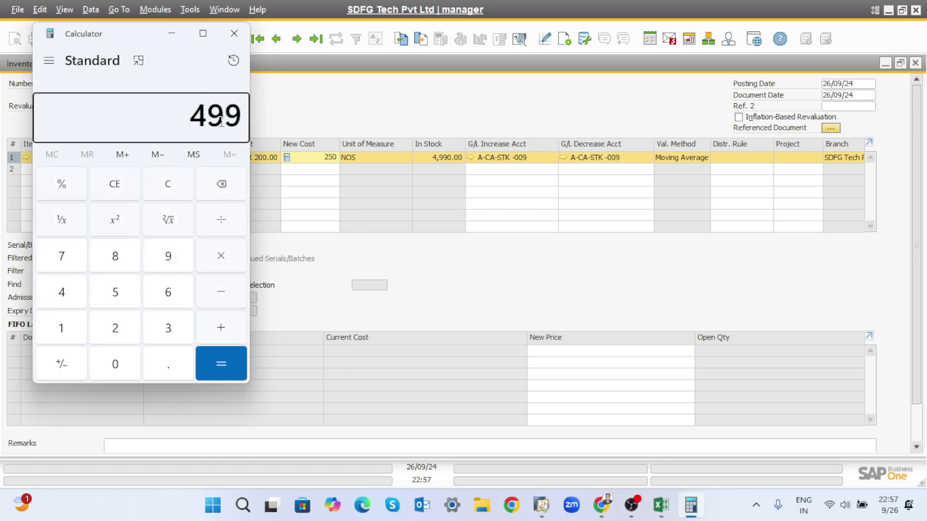
type("0")
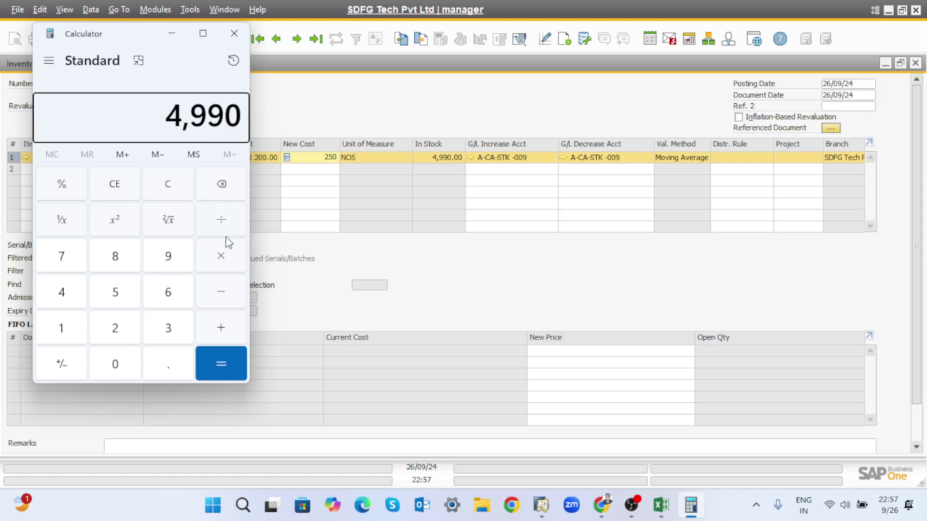
left_click(222, 260)
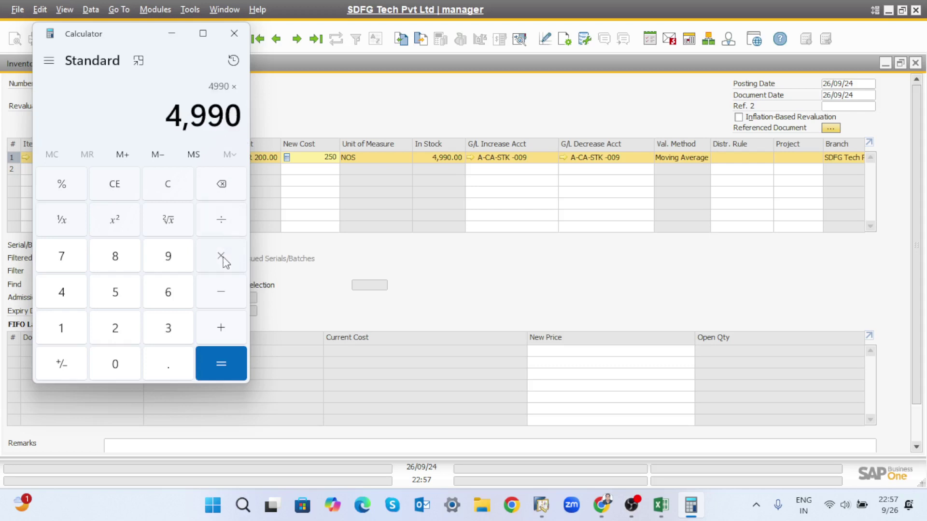
type("200")
key("Return")
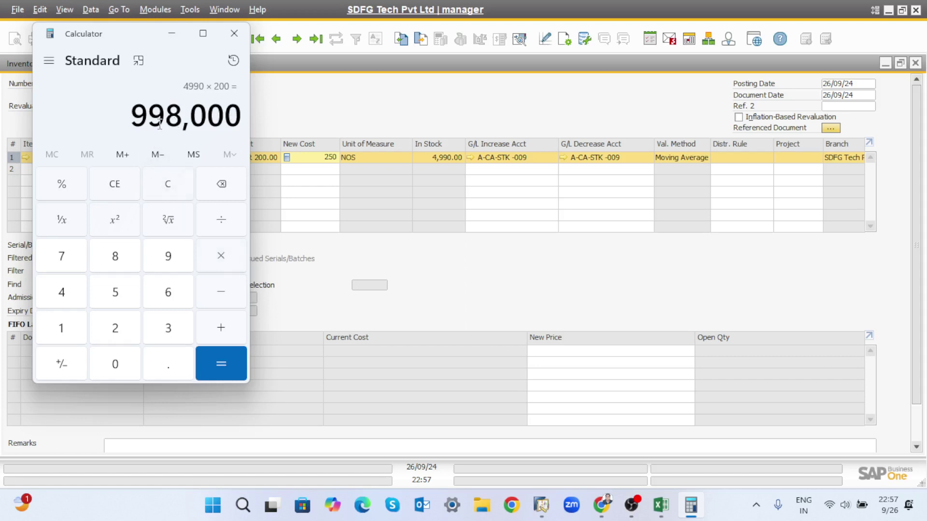
left_click(235, 36)
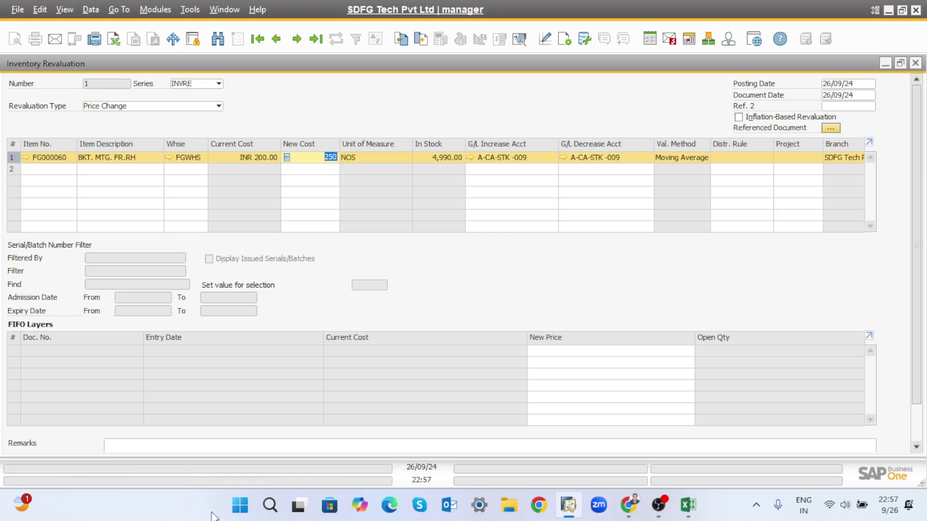
- Switch to Calculator, compute the item's stock value at the new cost as 4990 × 250, and close it
left_click(271, 506)
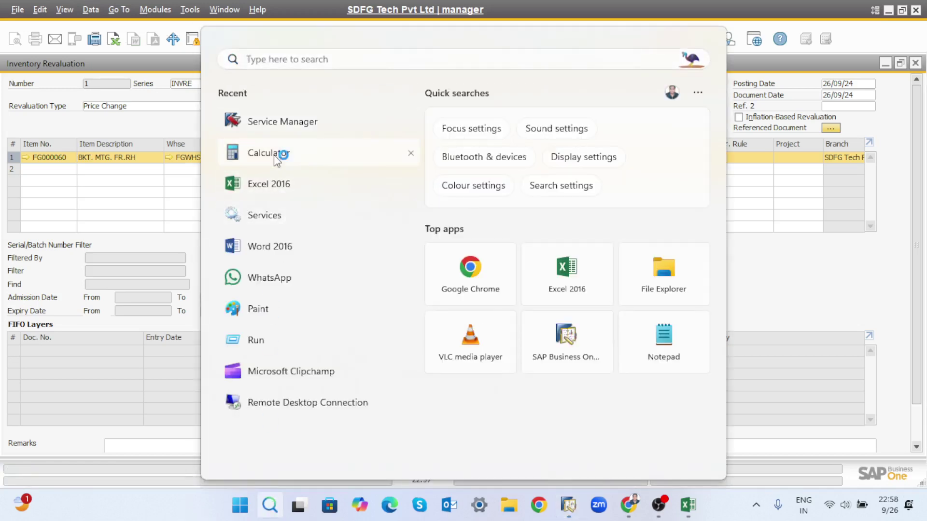
left_click(273, 155)
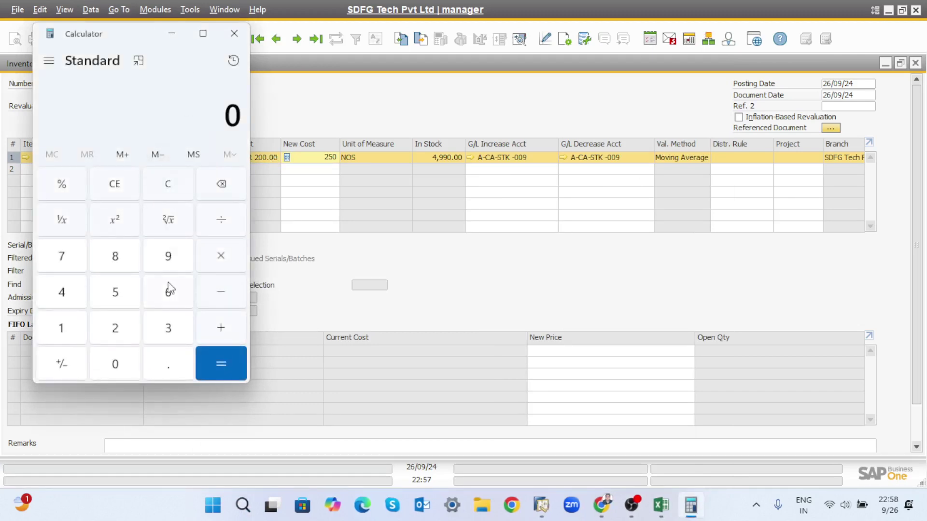
left_click(69, 292)
left_click(168, 257)
left_click(167, 257)
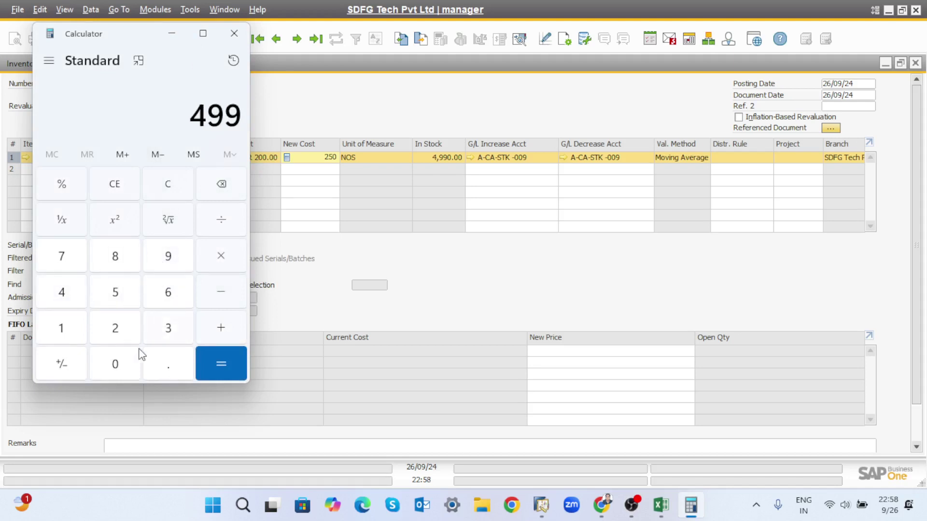
left_click(119, 357)
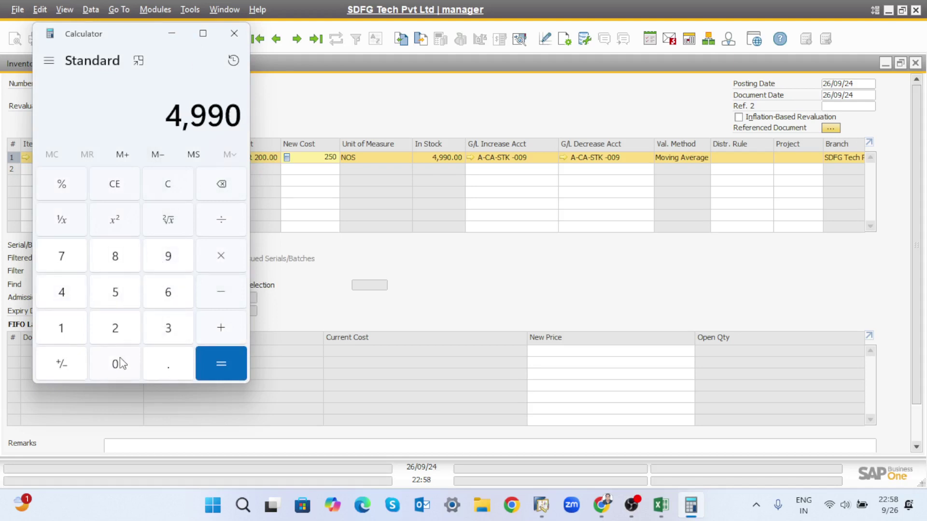
left_click(225, 263)
left_click(116, 332)
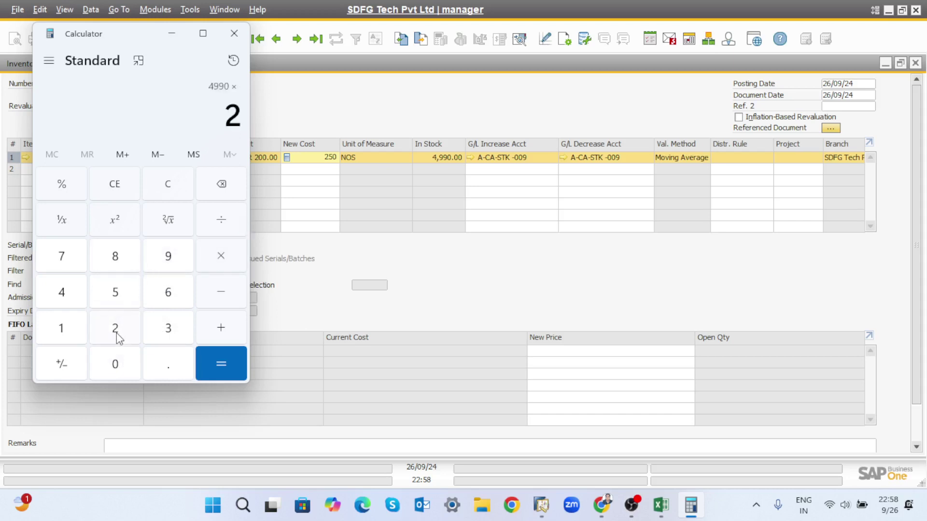
left_click(116, 292)
left_click(123, 365)
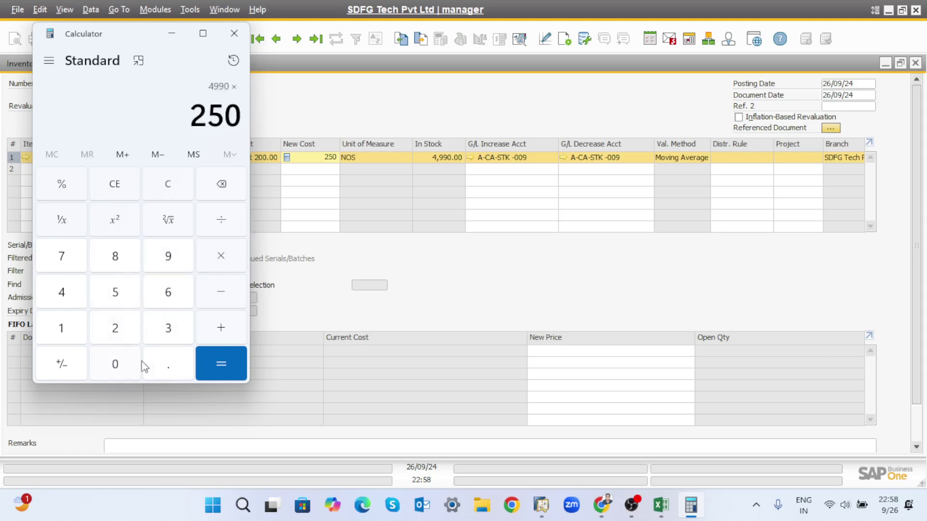
left_click(218, 363)
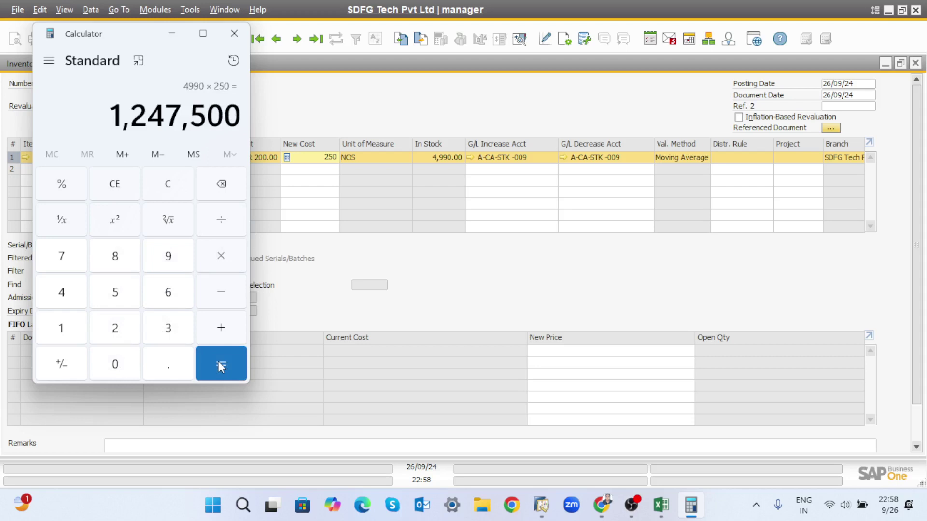
left_click(234, 34)
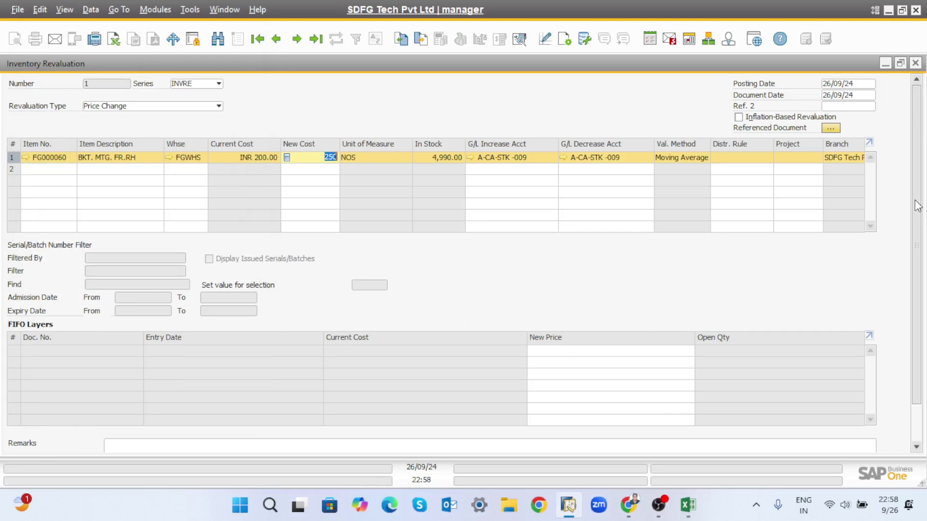
- Add the inventory revaluation document for item FG000060 and confirm its posting
scroll(917, 263, "down", 2)
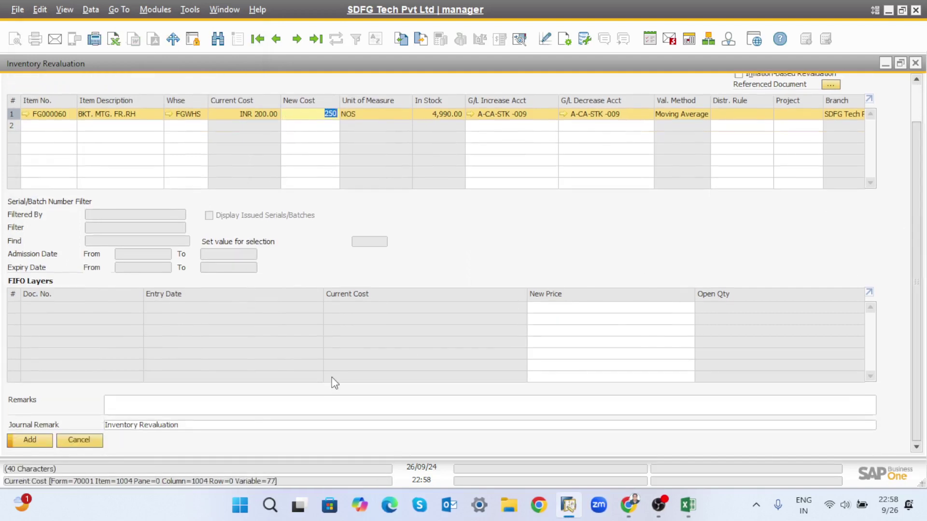
left_click(32, 440)
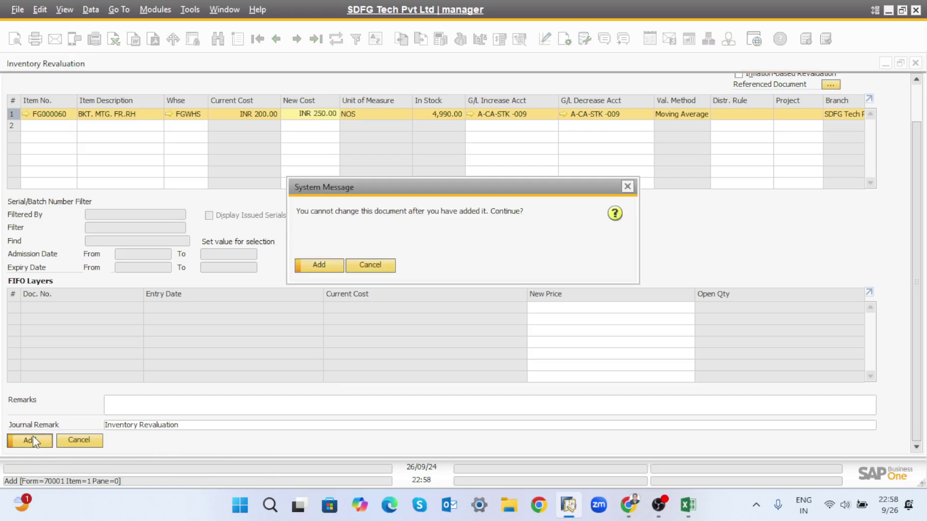
left_click(320, 265)
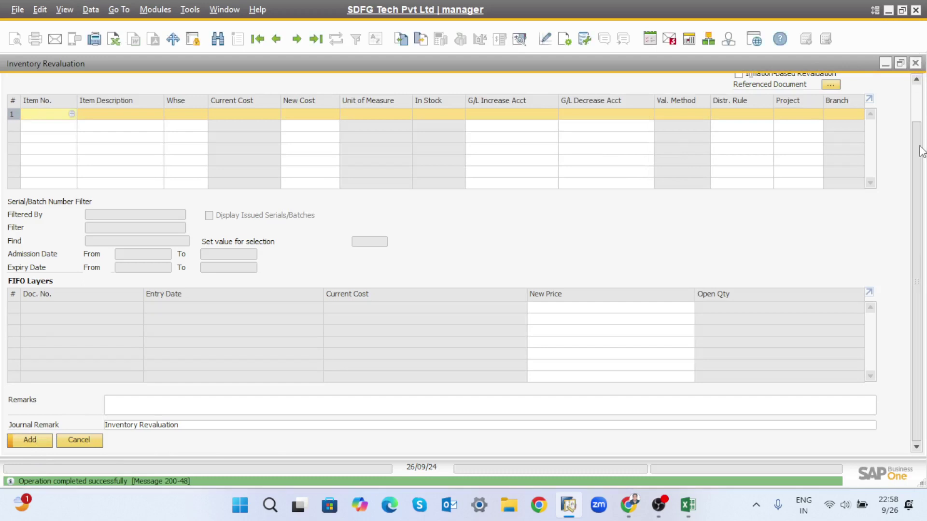
scroll(919, 148, "up", 2)
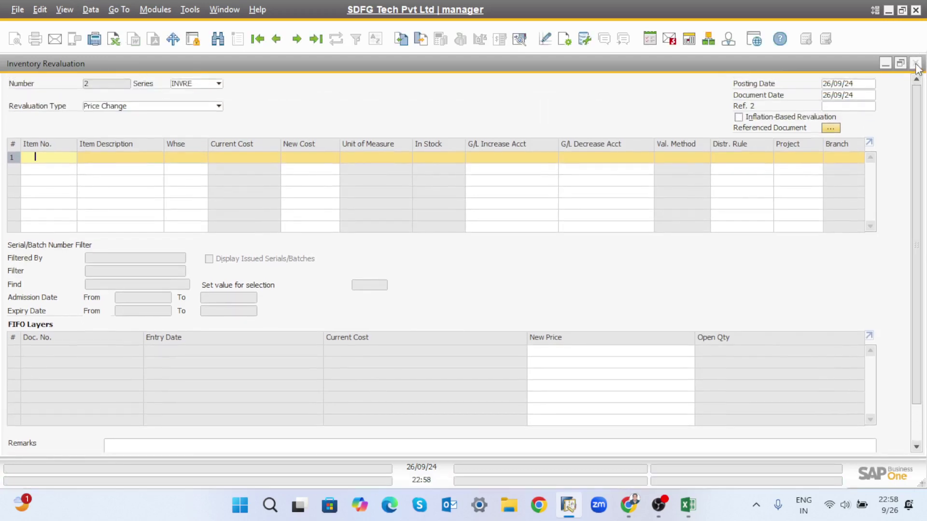
- Close the Inventory Revaluation window and open the Inventory Audit Report selection criteria from the inventory reports
left_click(915, 63)
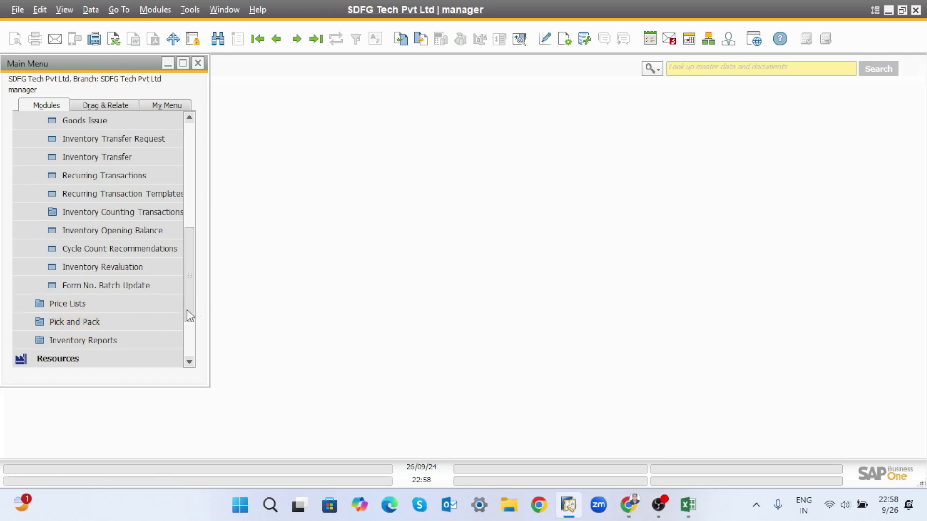
left_click(108, 337)
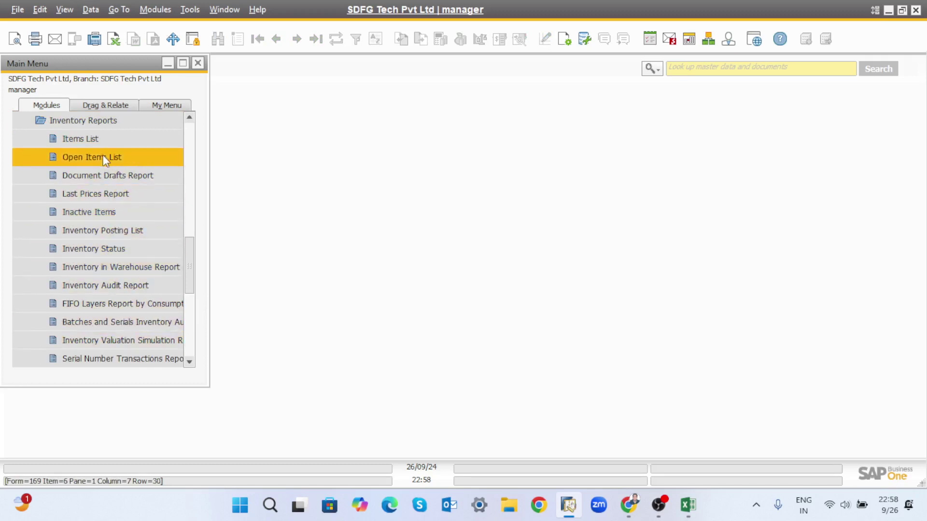
left_click(144, 285)
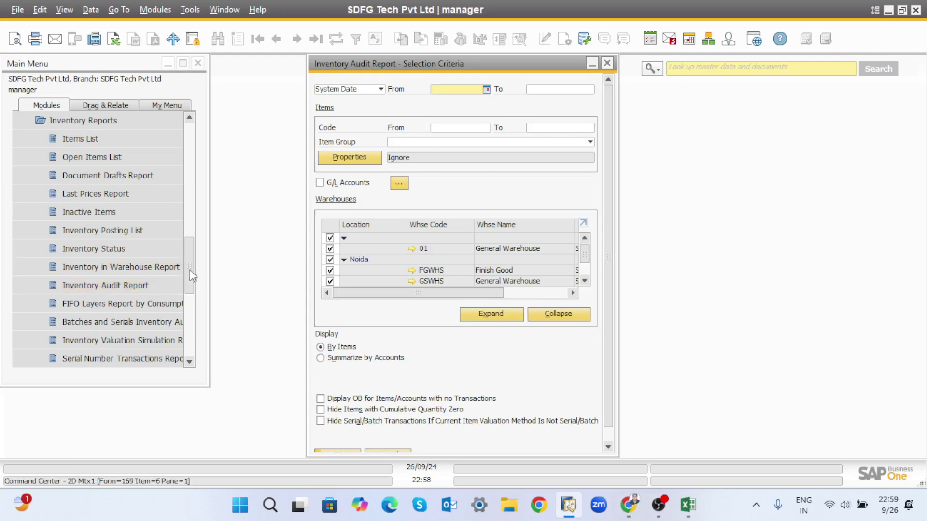
- Reopen the last posted inventory revaluation, copy its item number FG000060, and minimize the document
left_click_drag(192, 275, 193, 236)
left_click(121, 193)
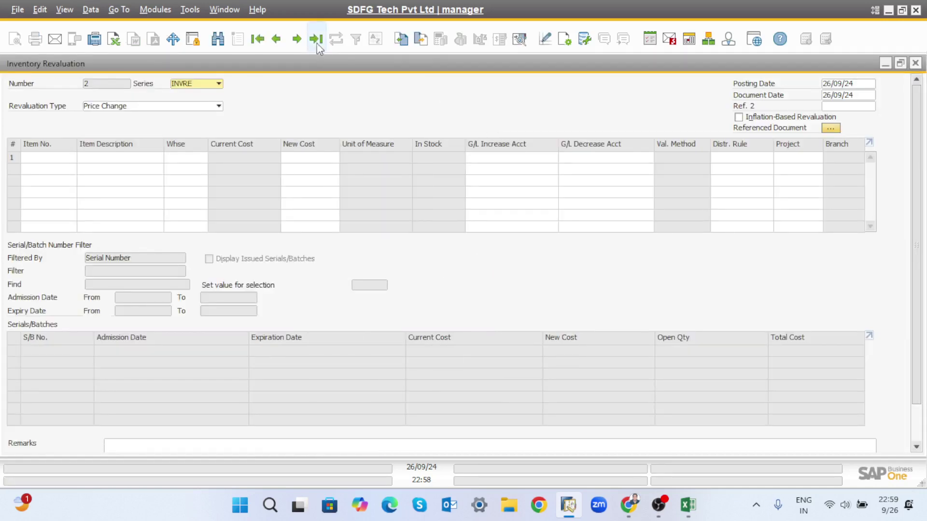
left_click(316, 40)
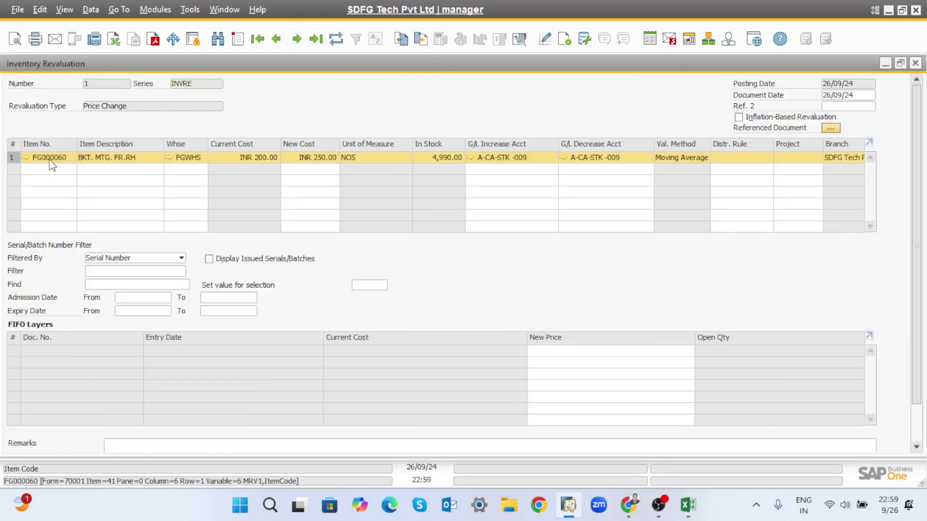
right_click(51, 165)
left_click(95, 175)
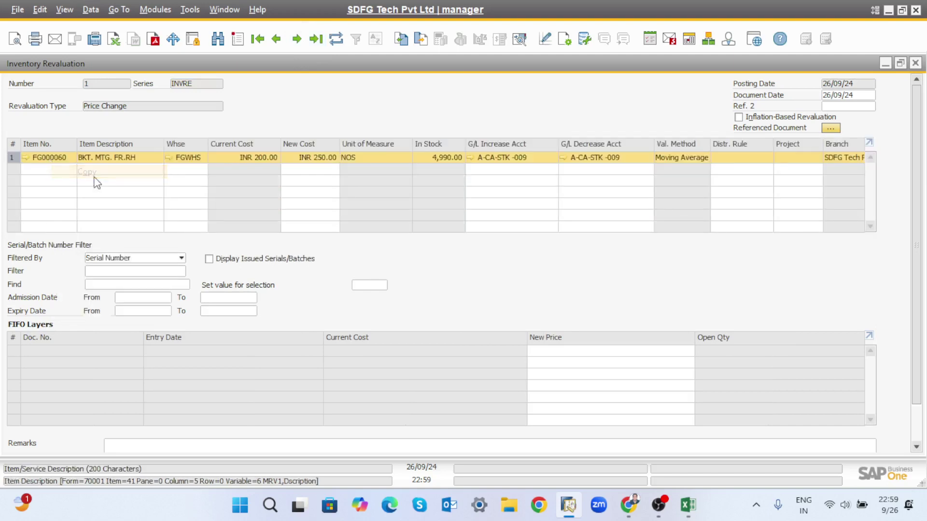
left_click(885, 64)
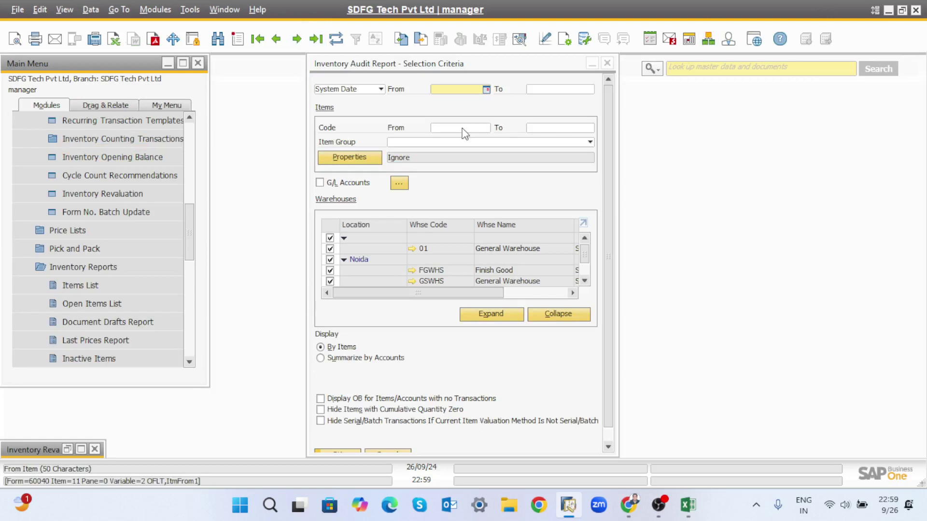
- Restrict the Inventory Audit Report to item codes from FG000060 to FG000060 using the copied item number
left_click(462, 128)
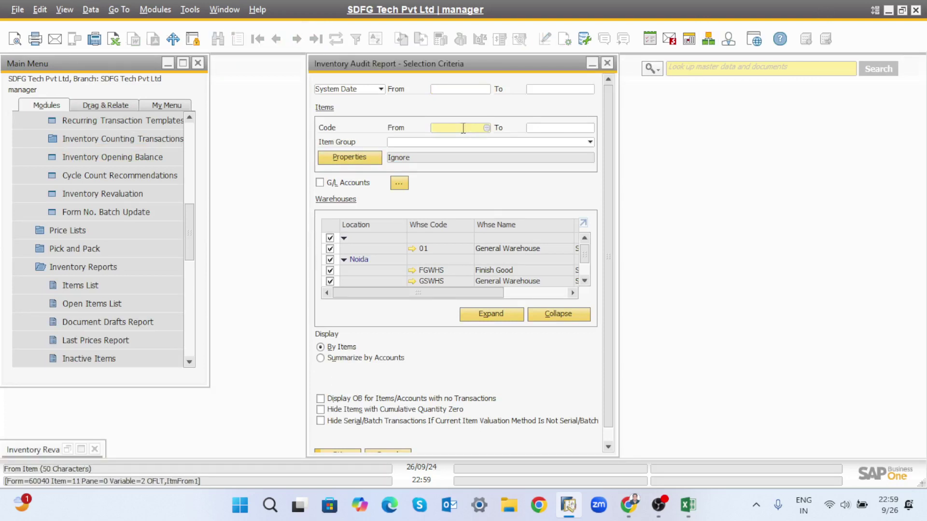
key("ctrl+v")
left_click(535, 129)
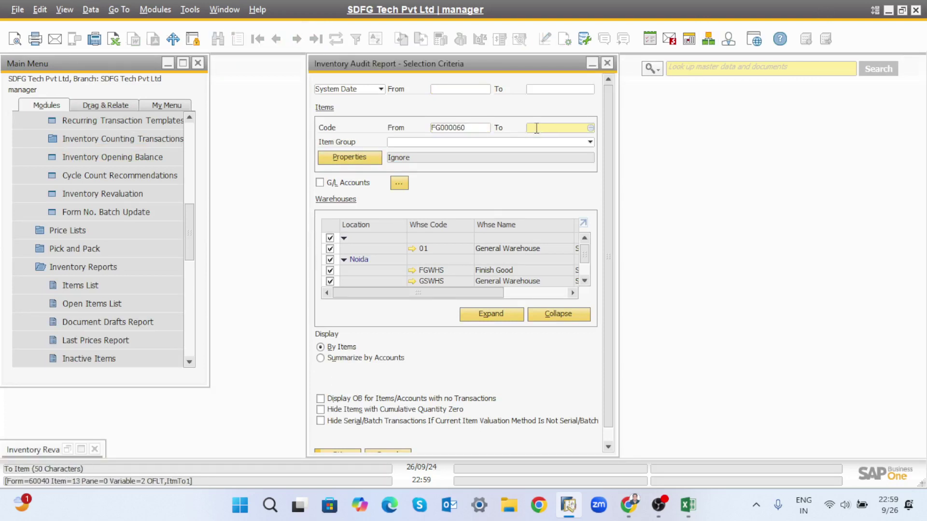
key("ctrl+v")
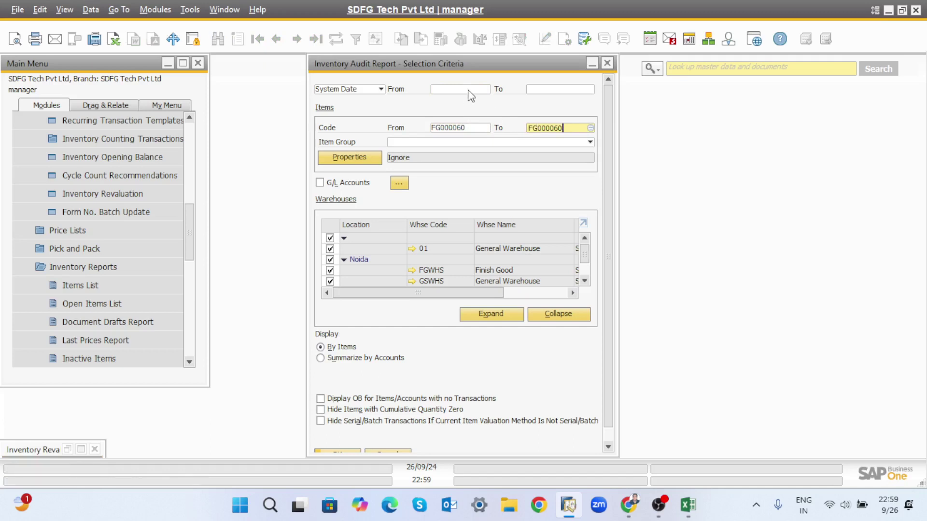
- Set the audit report's system date range from 26/09/24 to 26/09/24
left_click(469, 90)
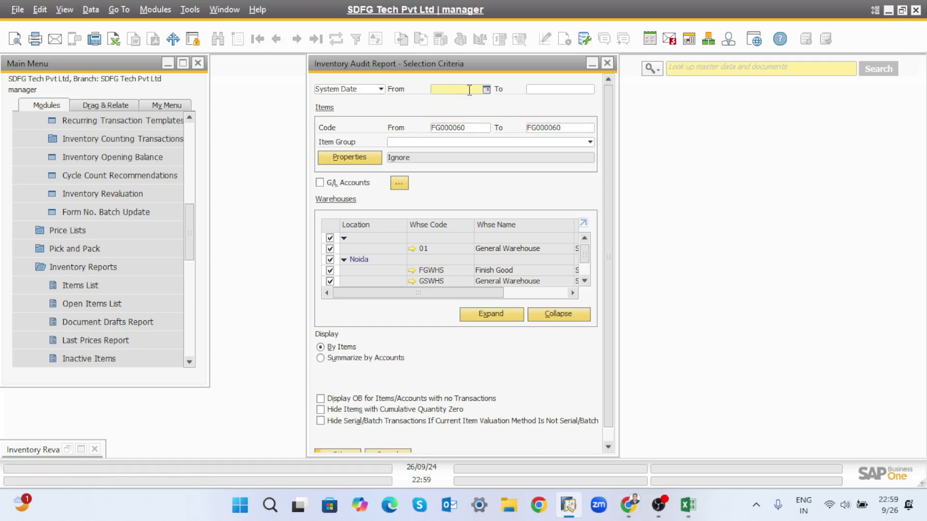
type("26")
key("Tab")
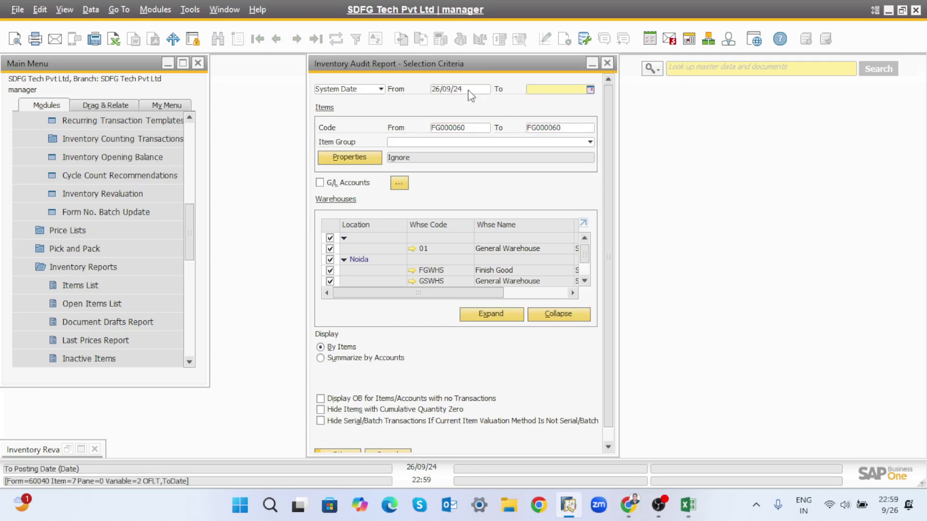
type("a")
key("Tab")
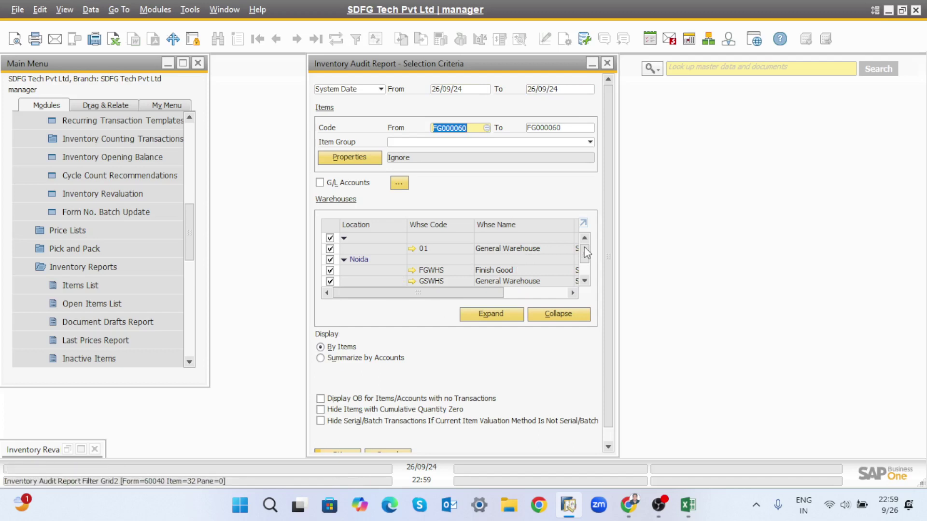
- Run the audit report for item FG000060 with all warehouses included, maximize the report window, and expand its transaction rows
left_click_drag(584, 251, 589, 221)
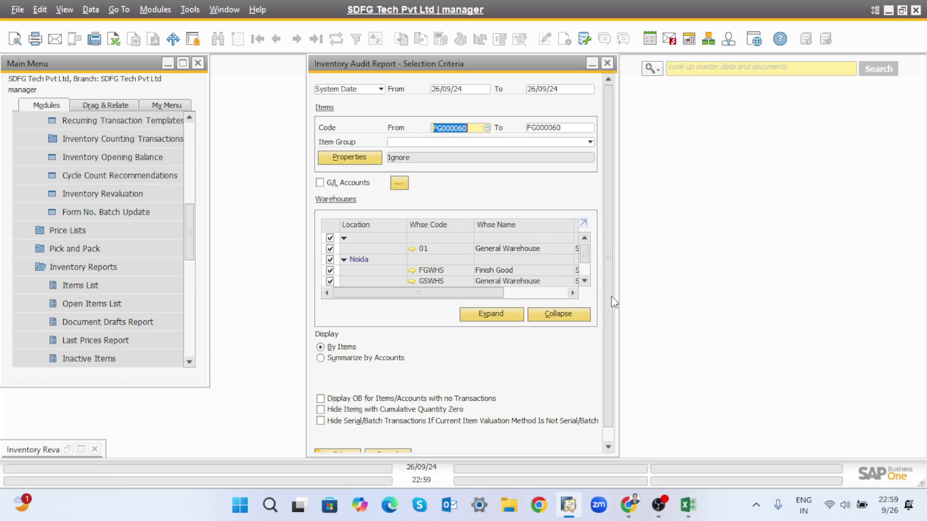
left_click_drag(611, 296, 611, 329)
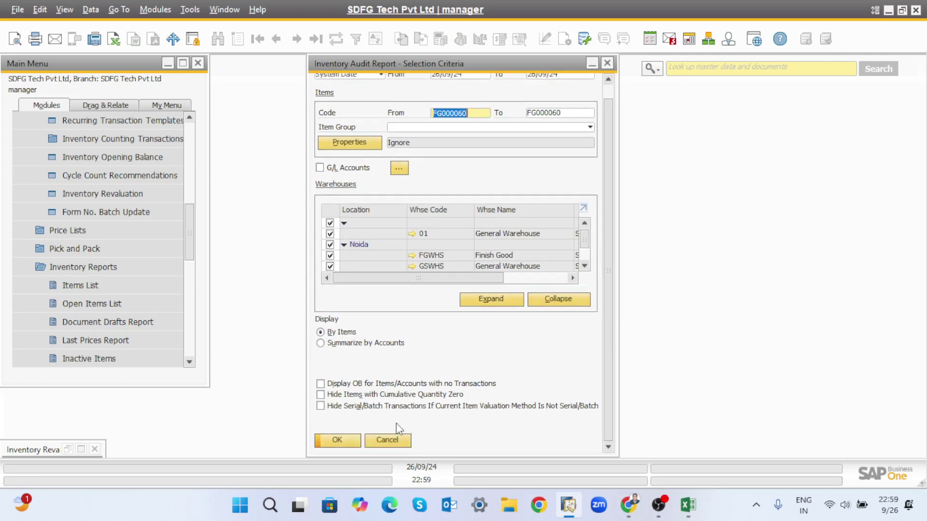
left_click(345, 439)
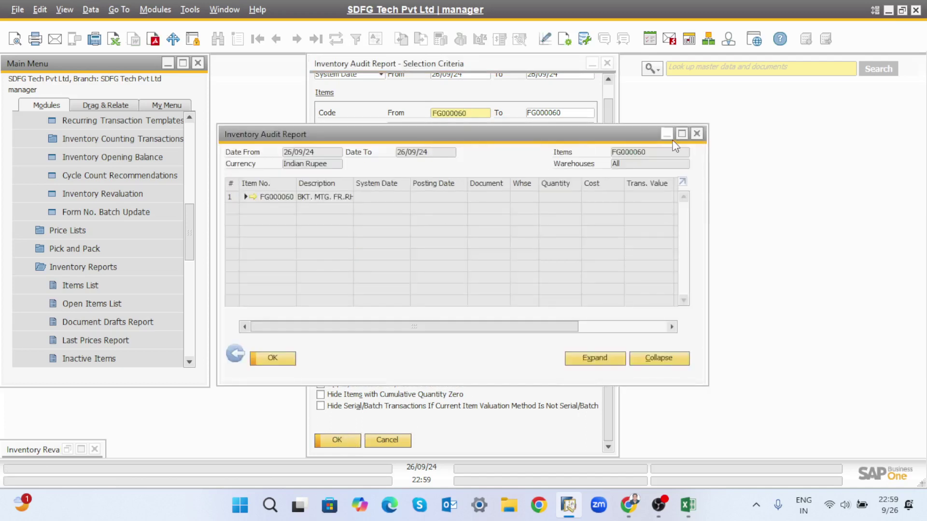
left_click(682, 134)
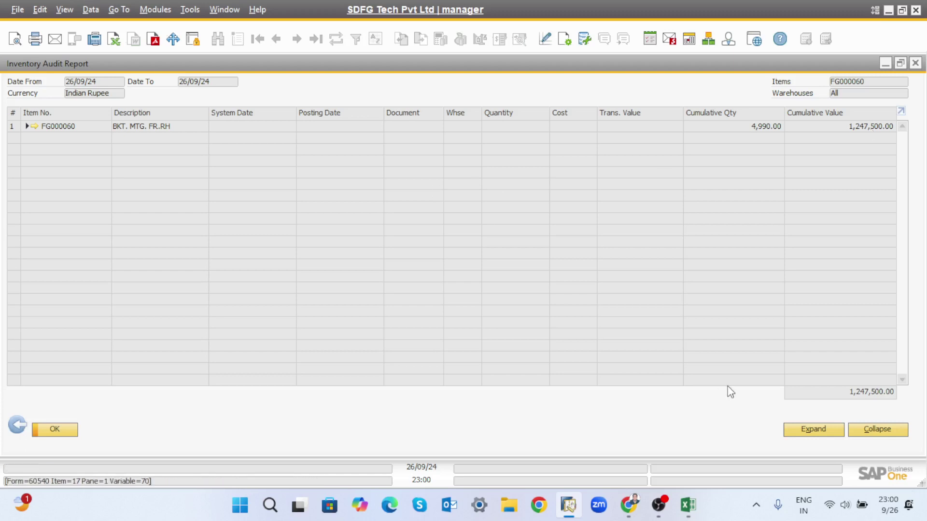
left_click(826, 431)
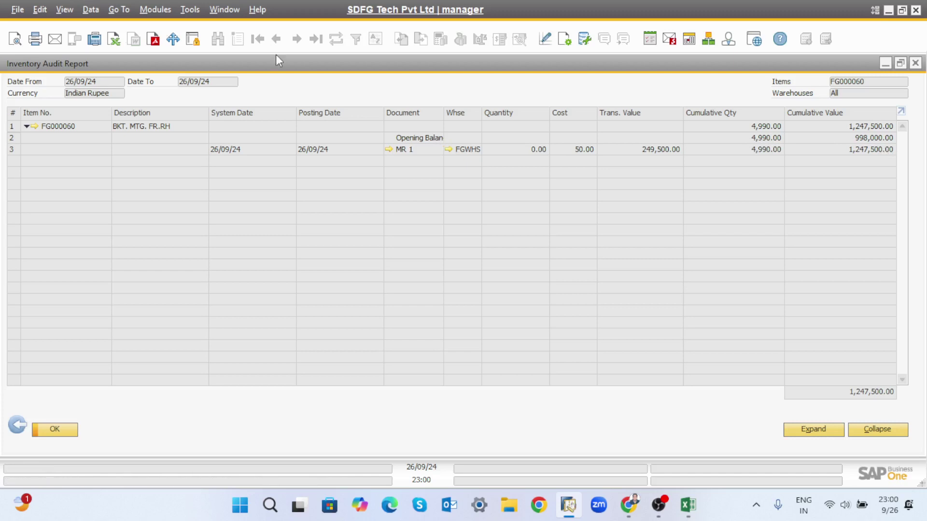
- Fit the report's column widths, examine the opening balance and revaluation (MR 1) rows, and close the report
left_click(64, 9)
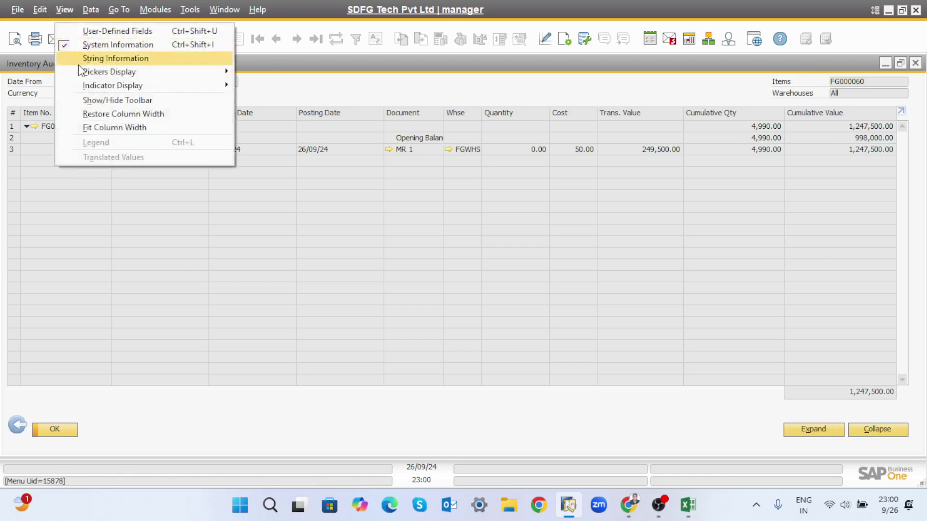
left_click(101, 127)
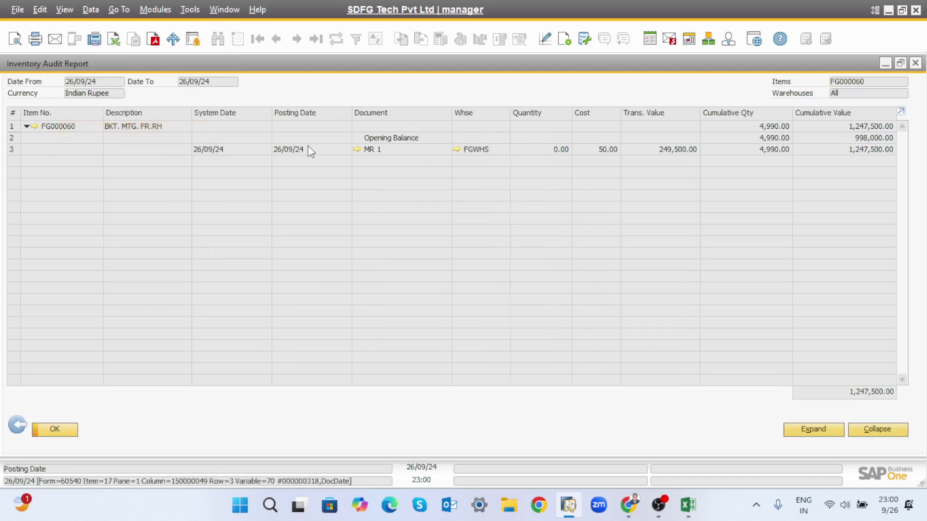
left_click(778, 138)
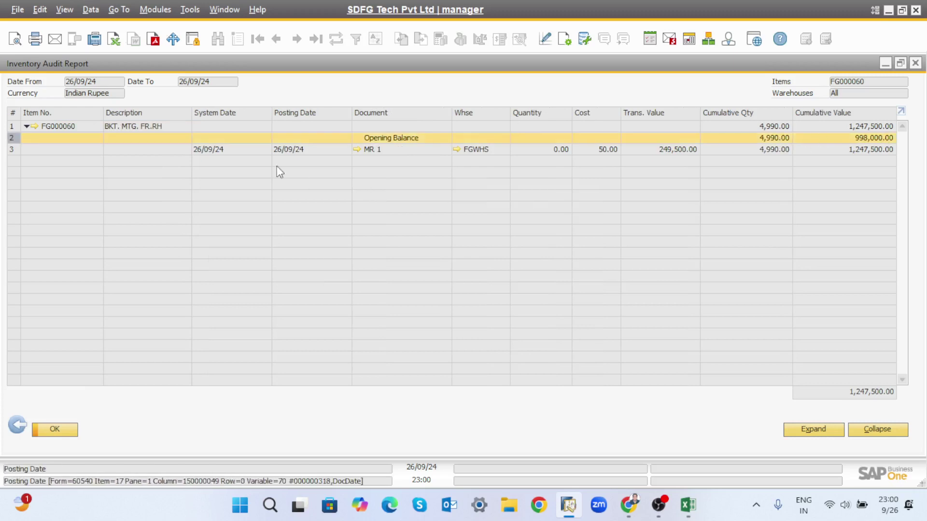
left_click(223, 151)
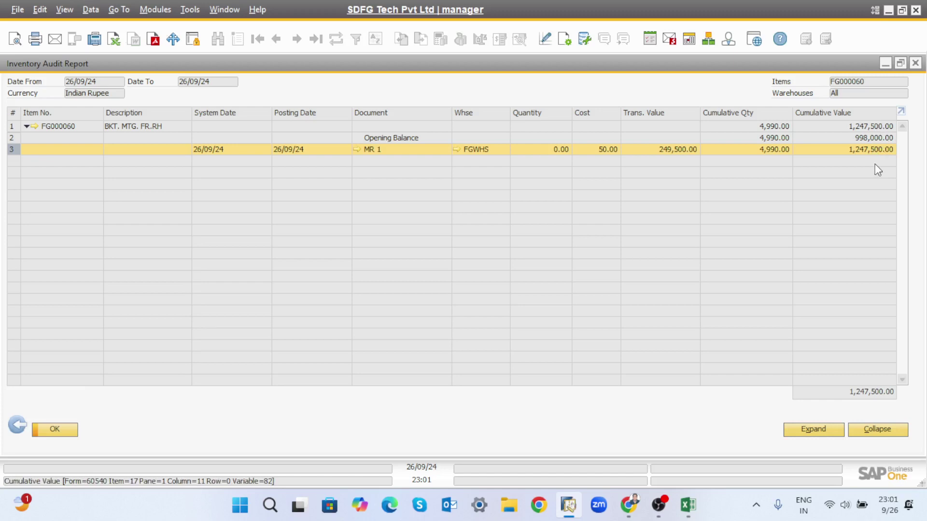
left_click(915, 63)
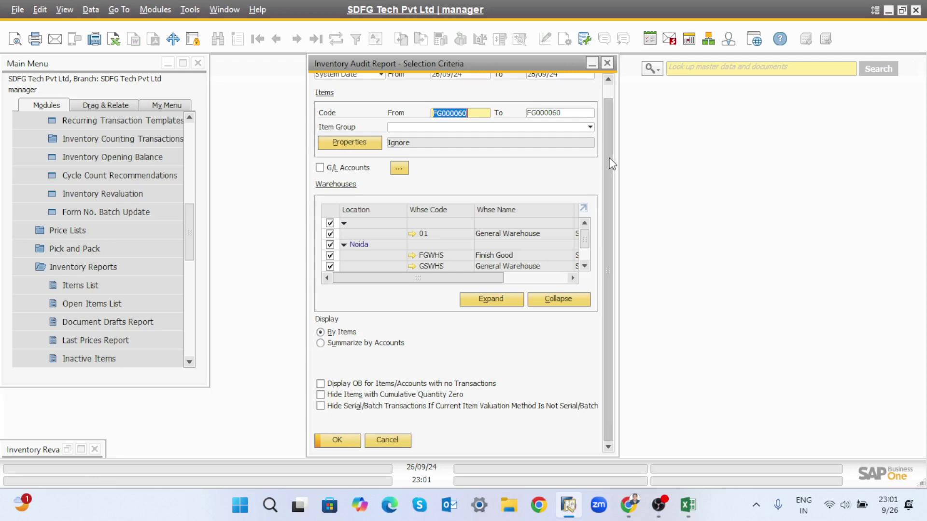
- Clear the item code range in the audit report criteria and set the item group to Finish Good
left_click_drag(609, 158, 613, 113)
left_click(564, 128)
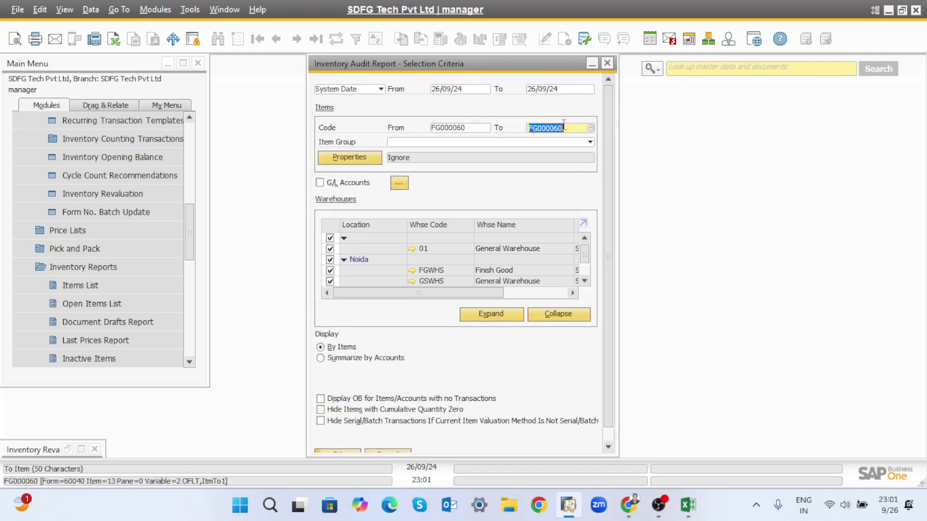
key("BackSpace")
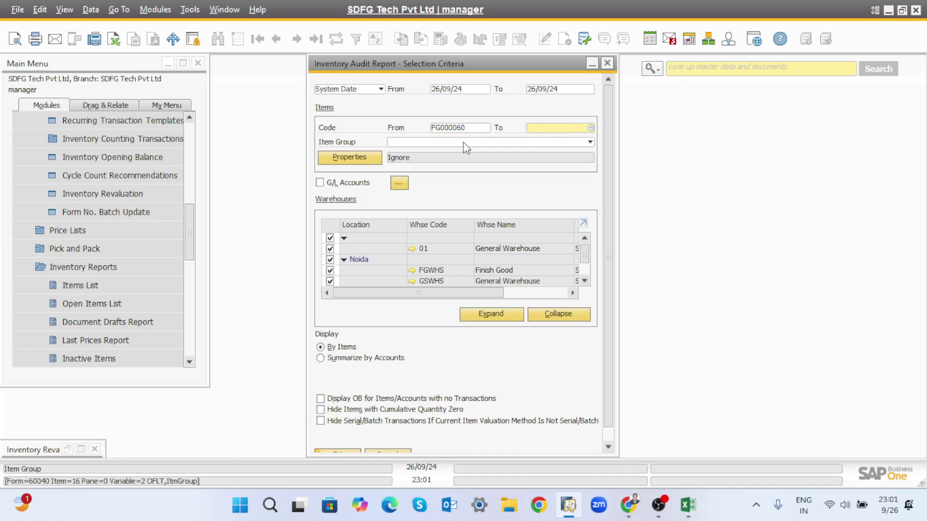
left_click(474, 129)
key("BackSpace")
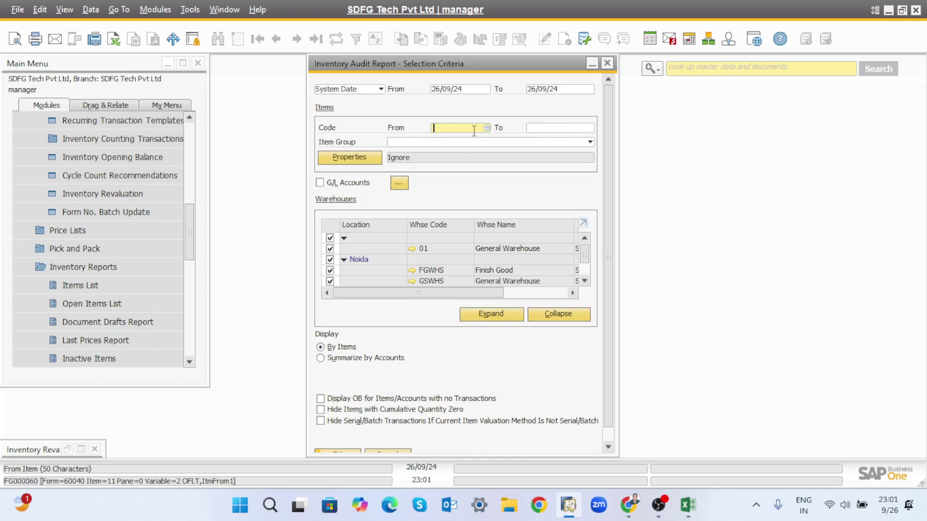
left_click(562, 144)
left_click(576, 144)
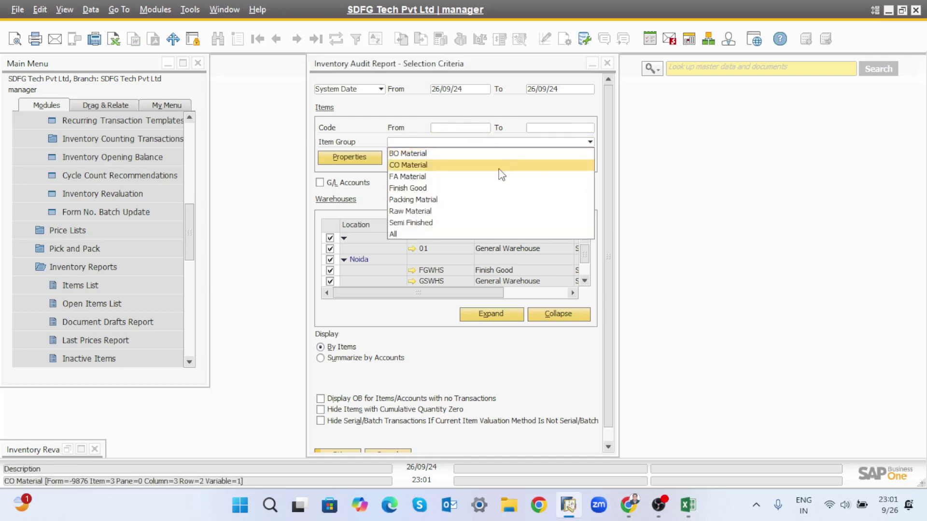
left_click(448, 189)
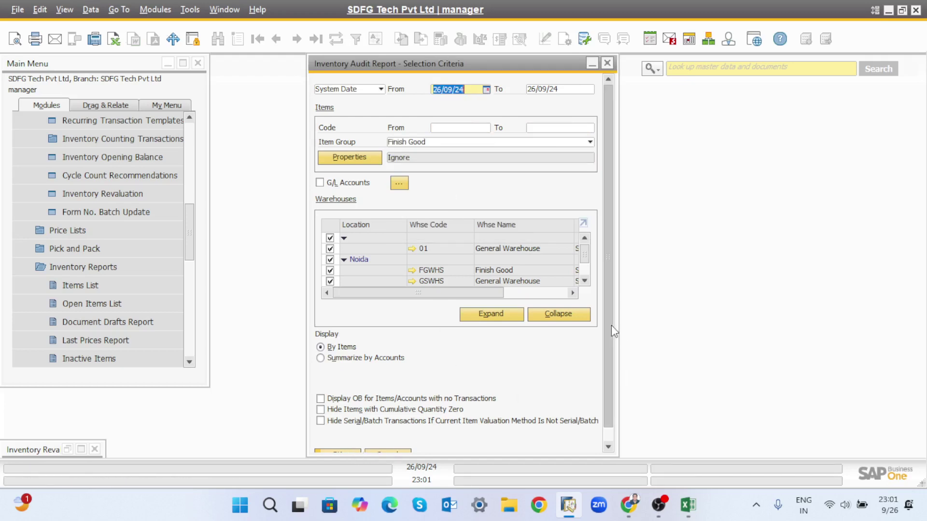
- Run the audit report for the Finish Good group, expand all item transactions, and close the report and its criteria
scroll(611, 326, "down", 1)
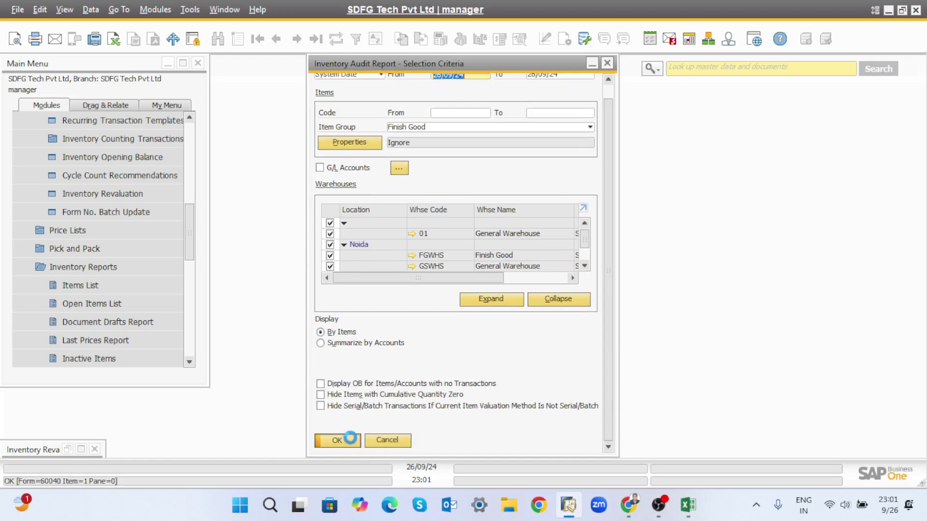
left_click(350, 438)
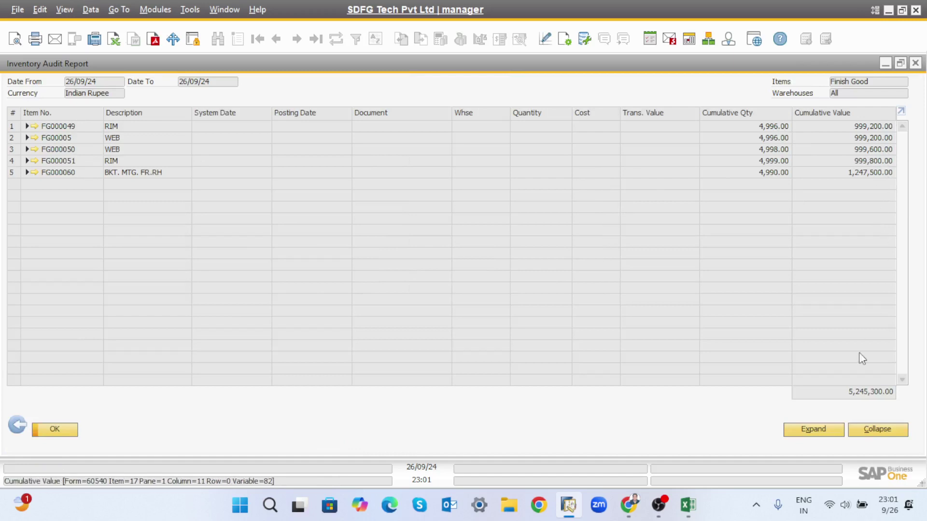
left_click(813, 429)
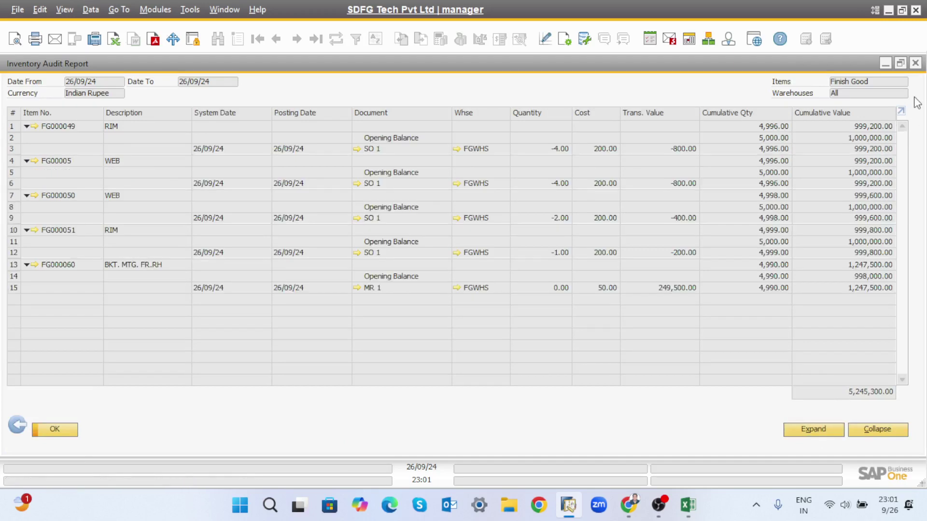
left_click(915, 63)
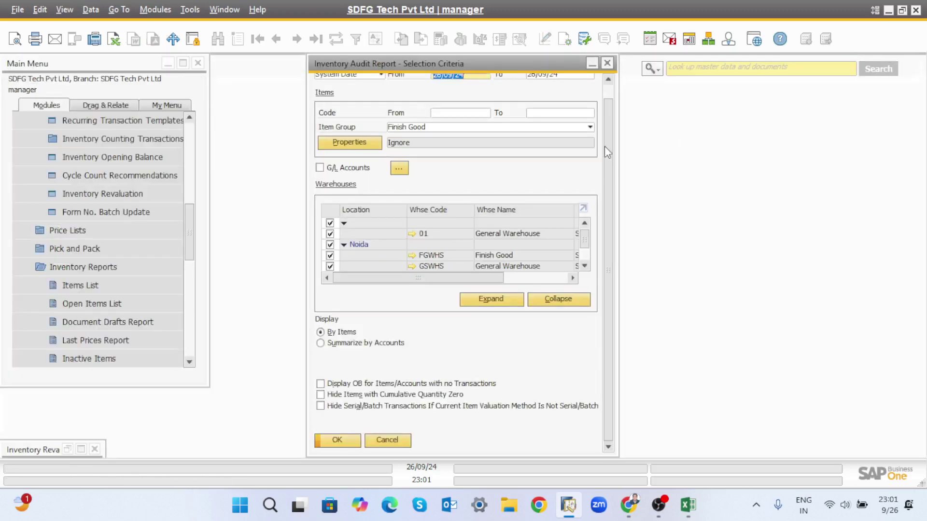
left_click(606, 63)
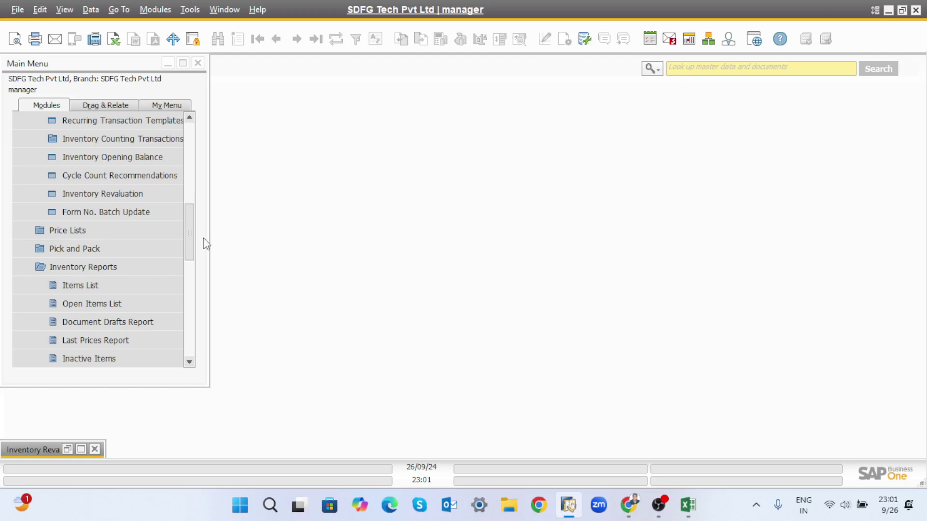
- Open the Last Prices Report and the Inactive Items selection criteria from the inventory reports, closing each without running it
mouse_move(193, 227)
left_mouse_down()
mouse_move(194, 265)
mouse_move(194, 229)
left_mouse_up()
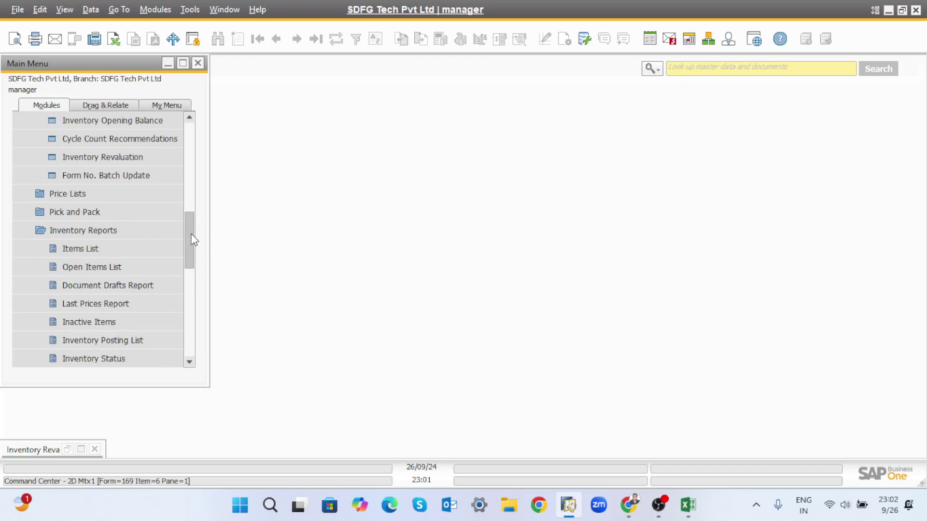
left_click_drag(191, 235, 191, 257)
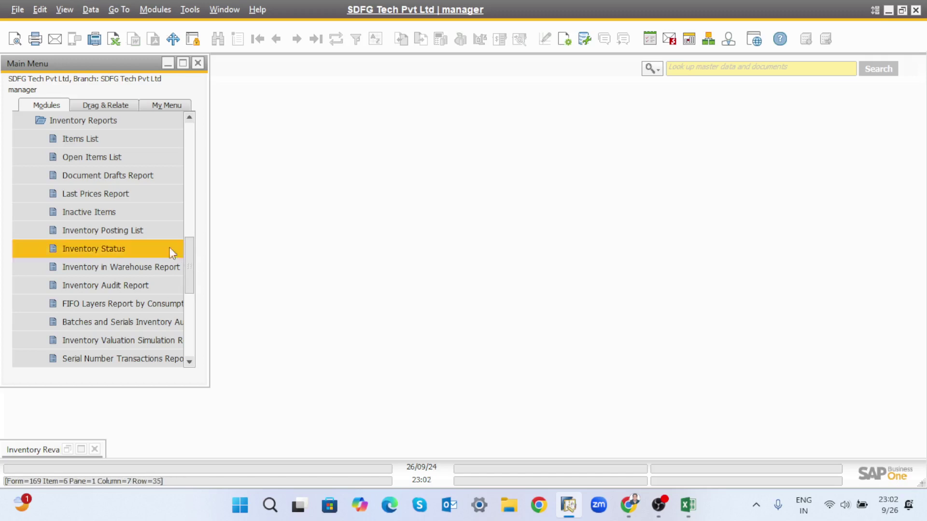
left_click(58, 121)
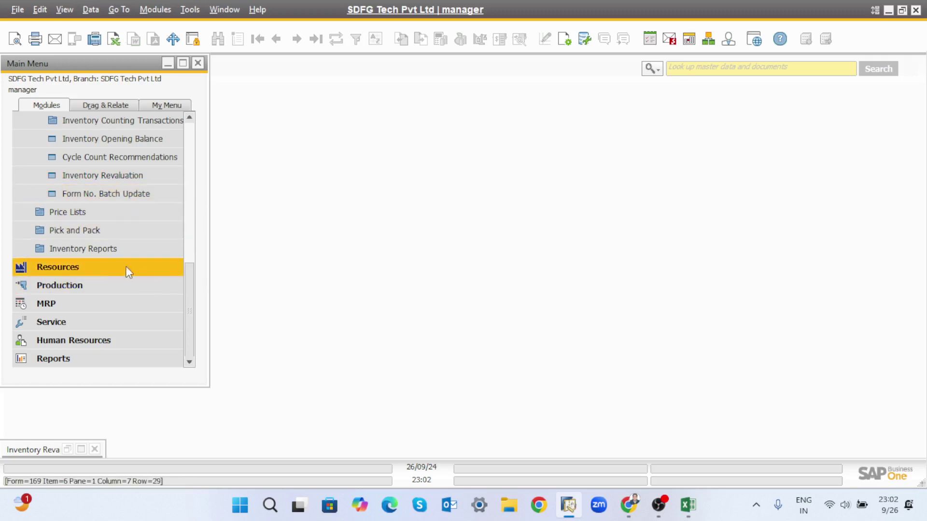
left_click(103, 248)
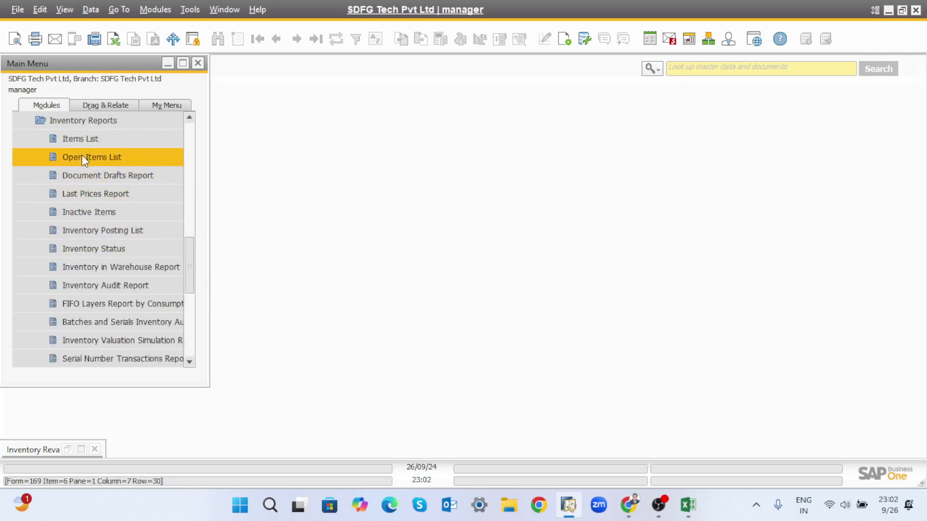
left_click(107, 195)
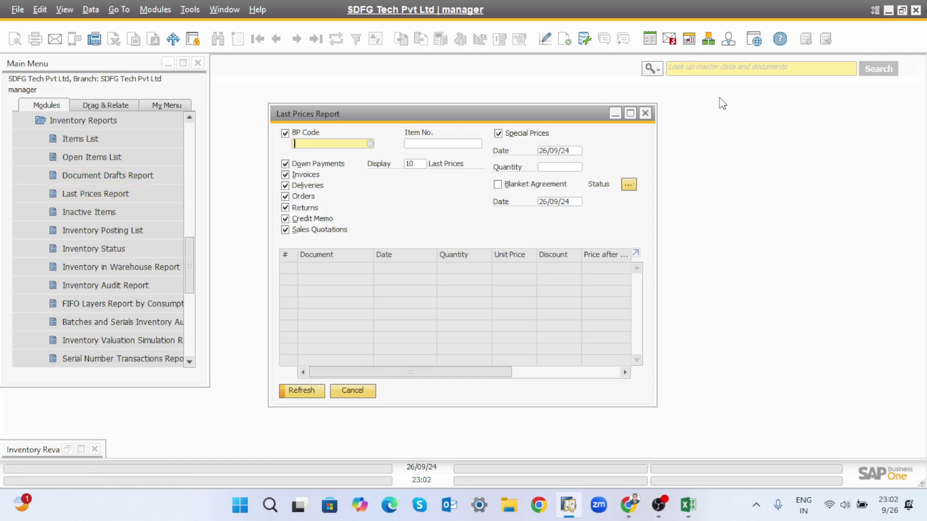
left_click(646, 113)
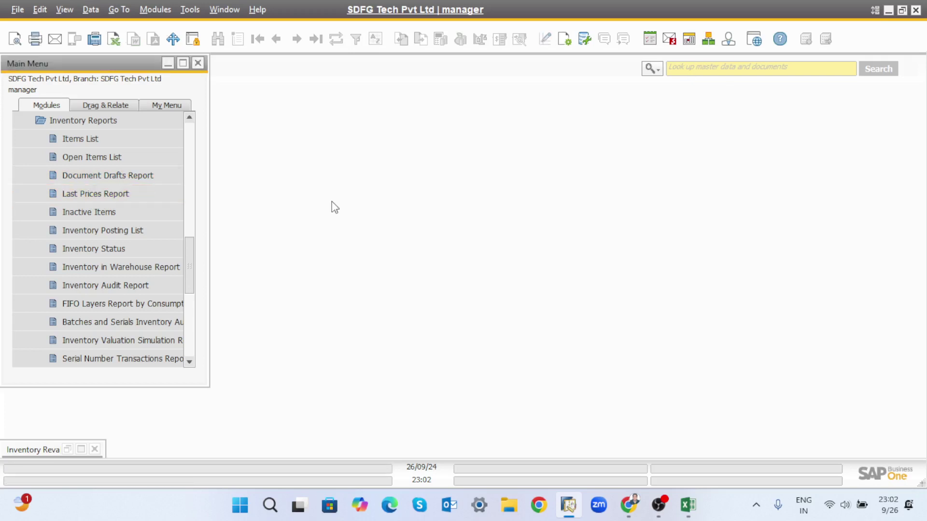
left_click(105, 213)
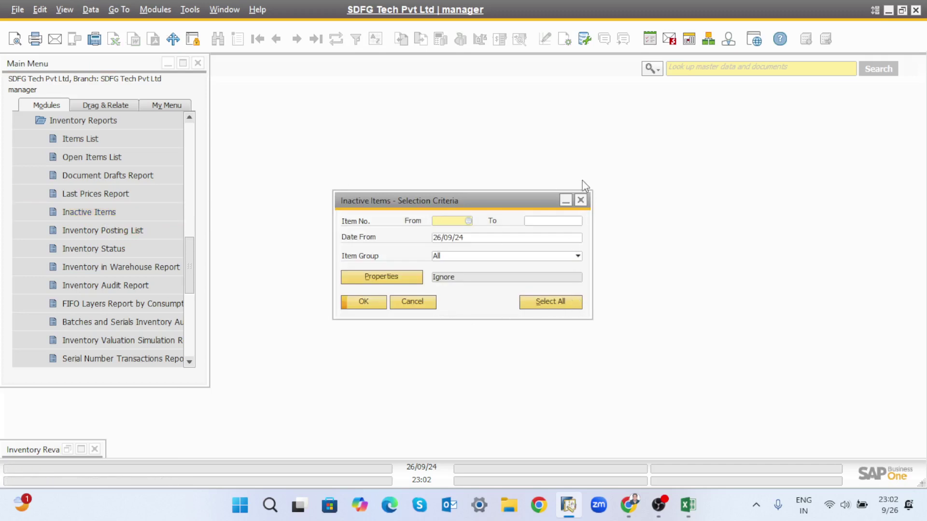
left_click(580, 201)
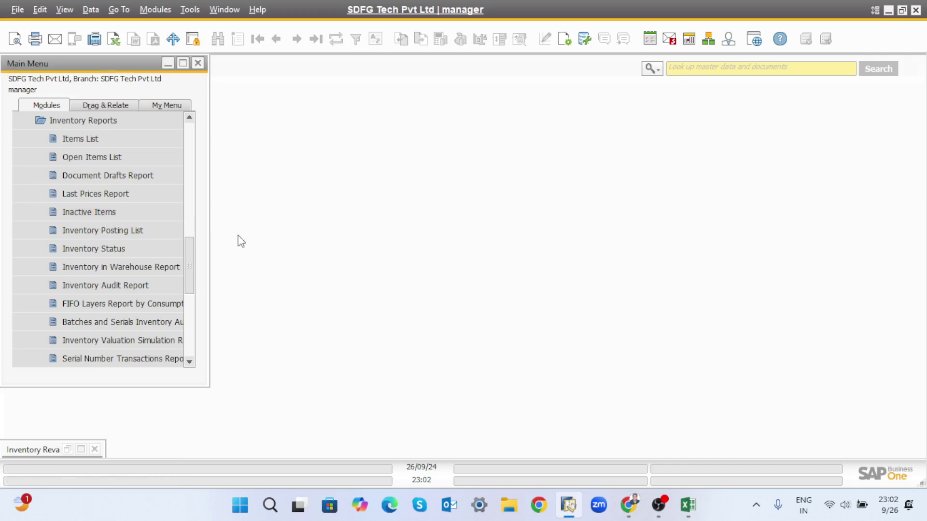
- Run the Inventory Status report for all items and warehouses with the default criteria, and close it
left_click(94, 250)
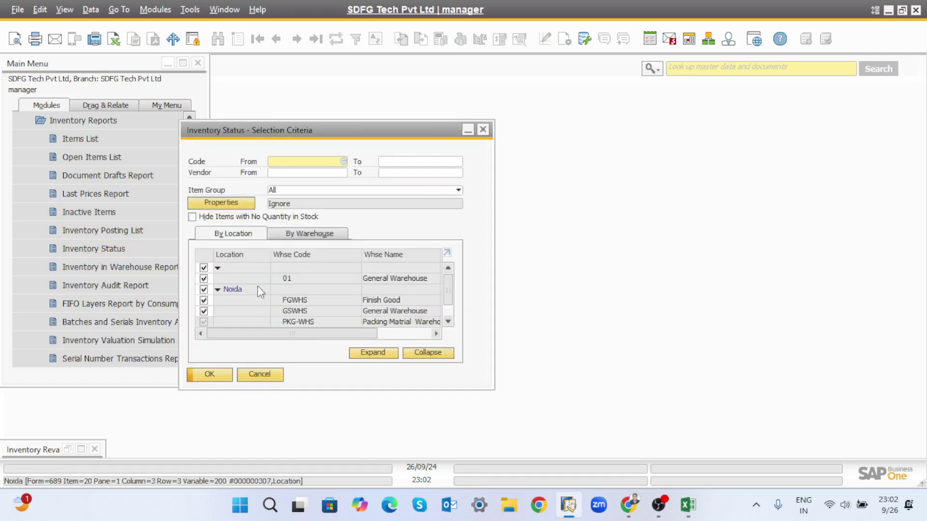
left_click(225, 375)
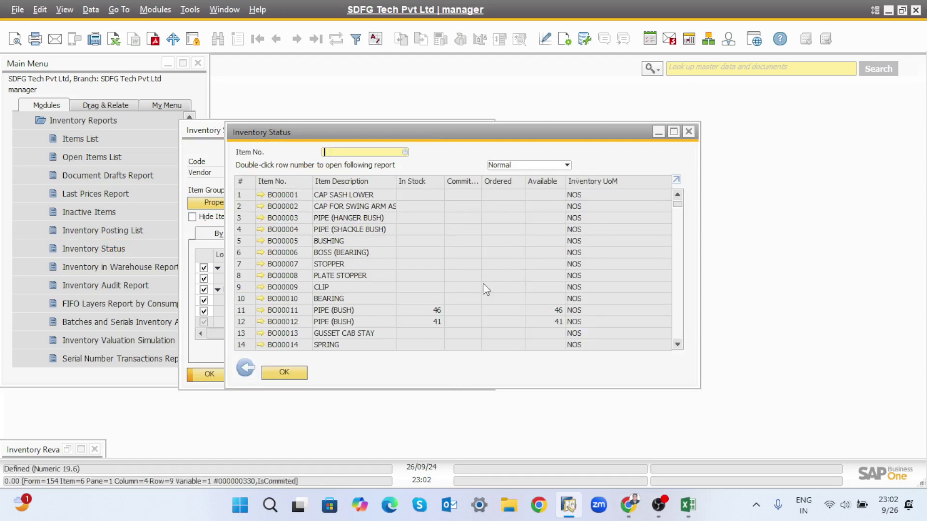
left_click(688, 131)
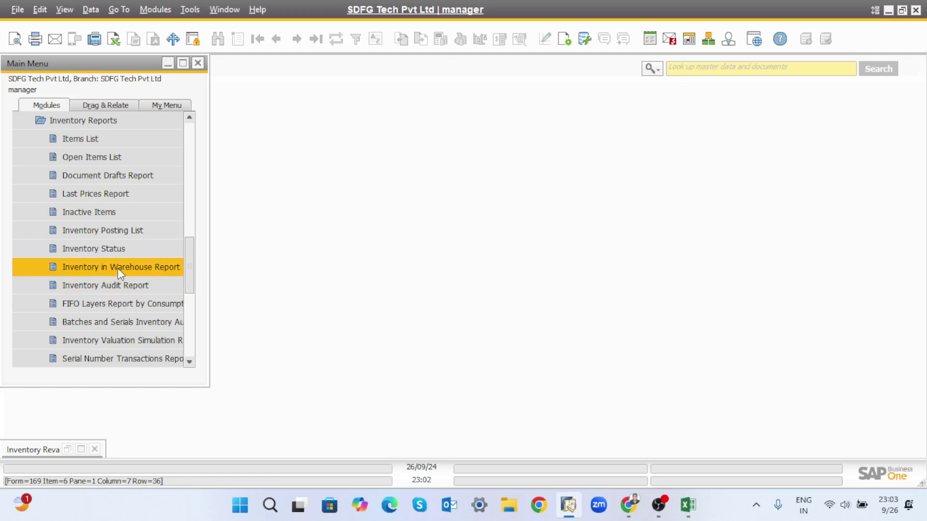
- Run the detailed Inventory in Warehouse Report for all items, maximize it, examine the finished goods' stock and price rows, and close it
left_click(131, 267)
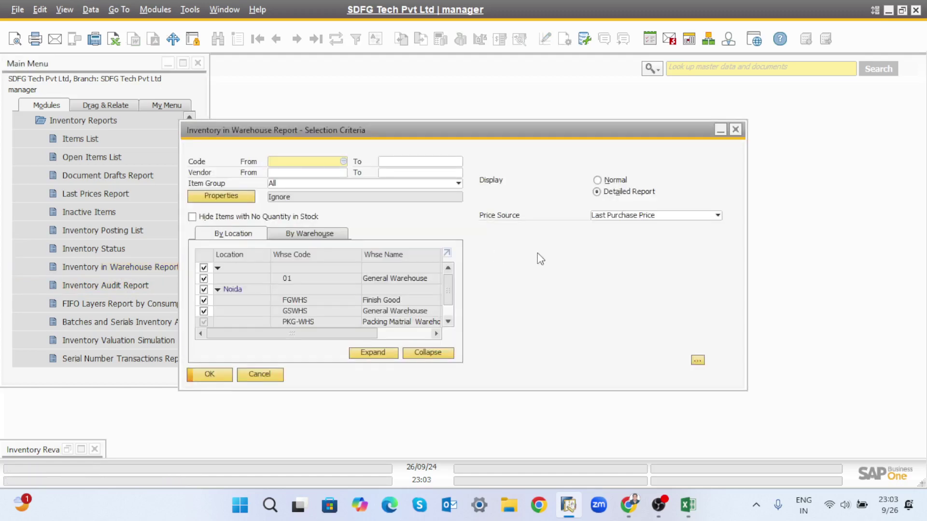
left_click(217, 376)
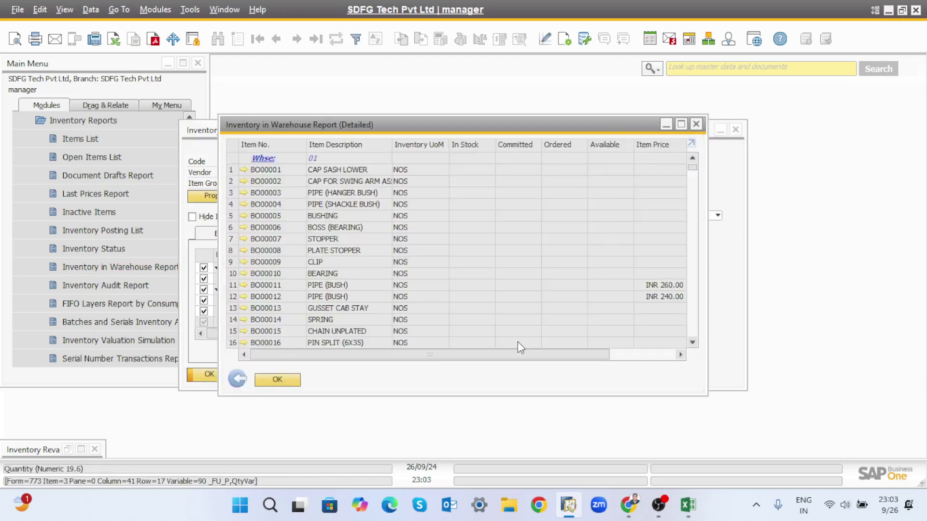
left_click_drag(521, 355, 482, 359)
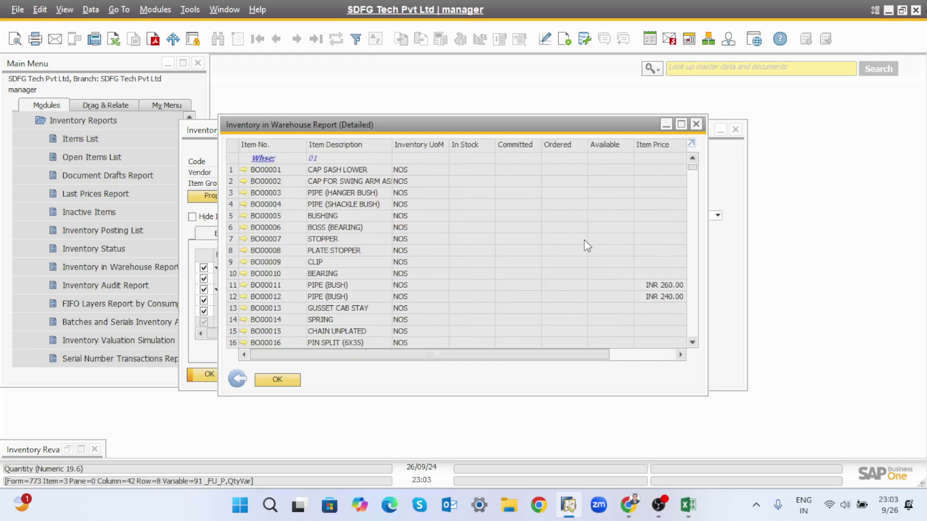
left_click(680, 123)
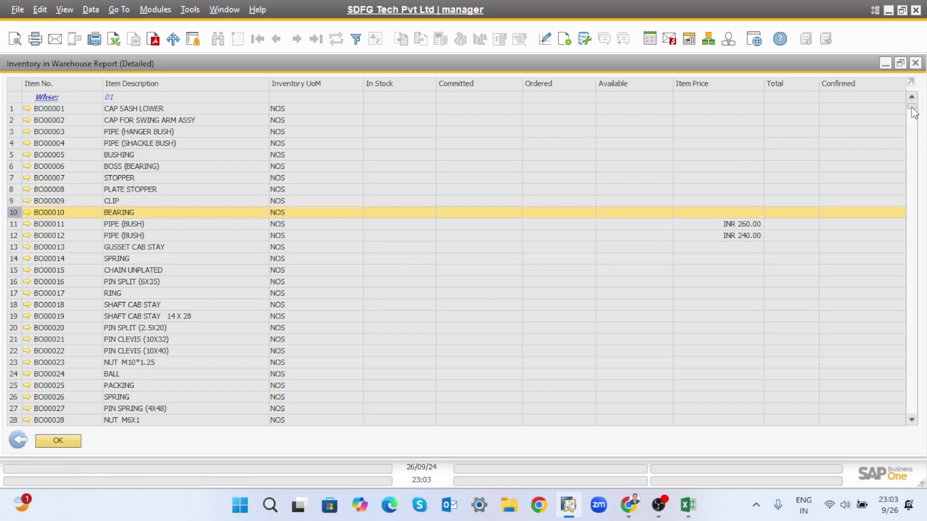
left_click_drag(914, 112, 912, 229)
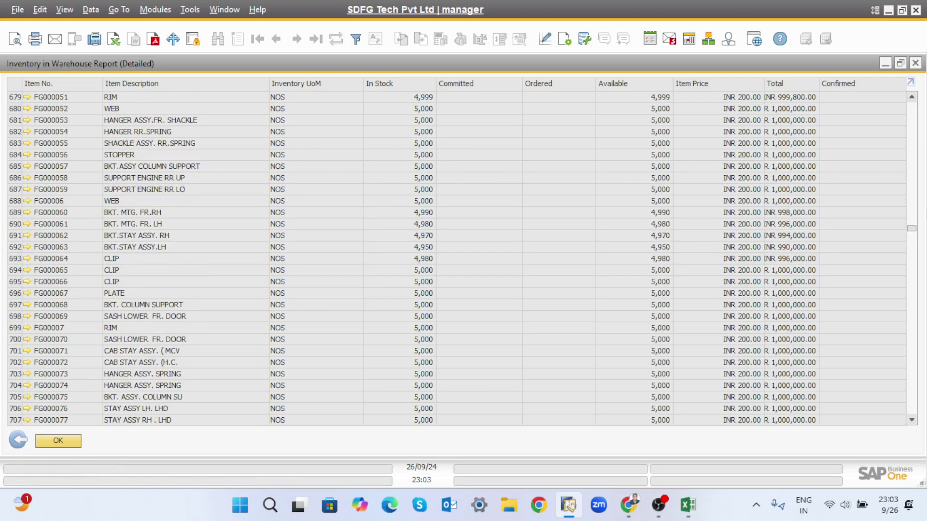
left_click_drag(914, 230, 911, 44)
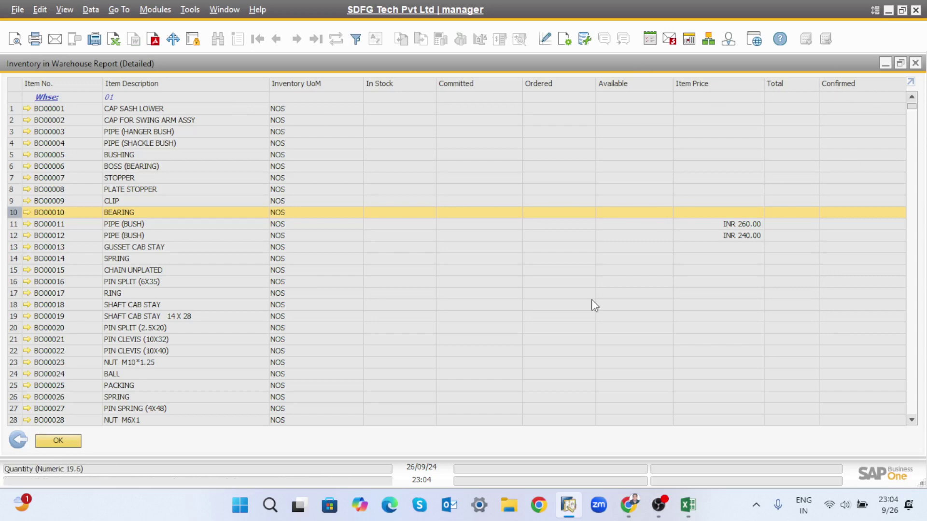
left_click(915, 64)
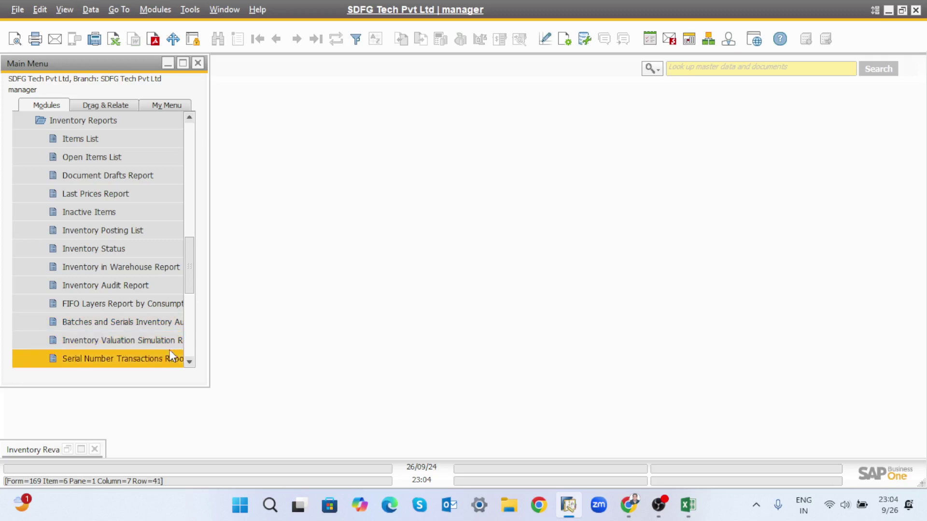
- Run the Inventory Aging Report for all items with report date 26/09/24
left_click_drag(194, 273, 194, 292)
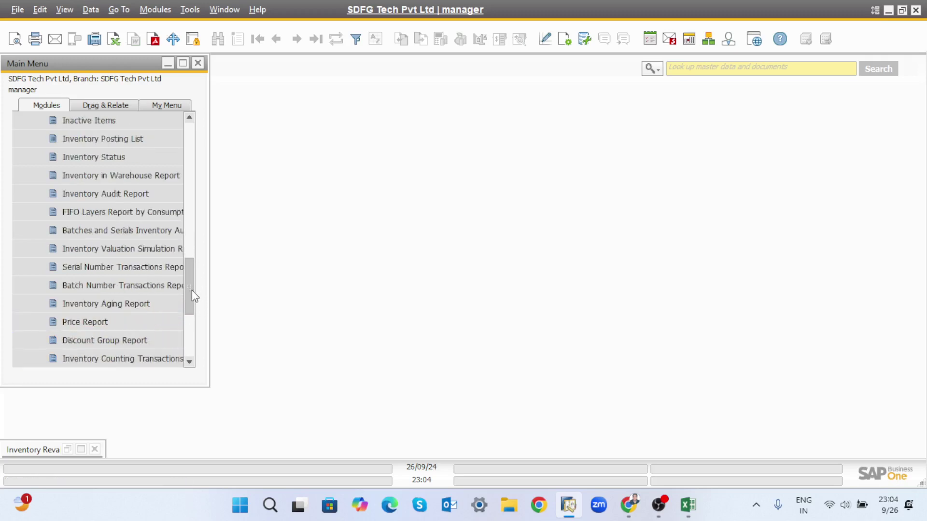
left_click(135, 303)
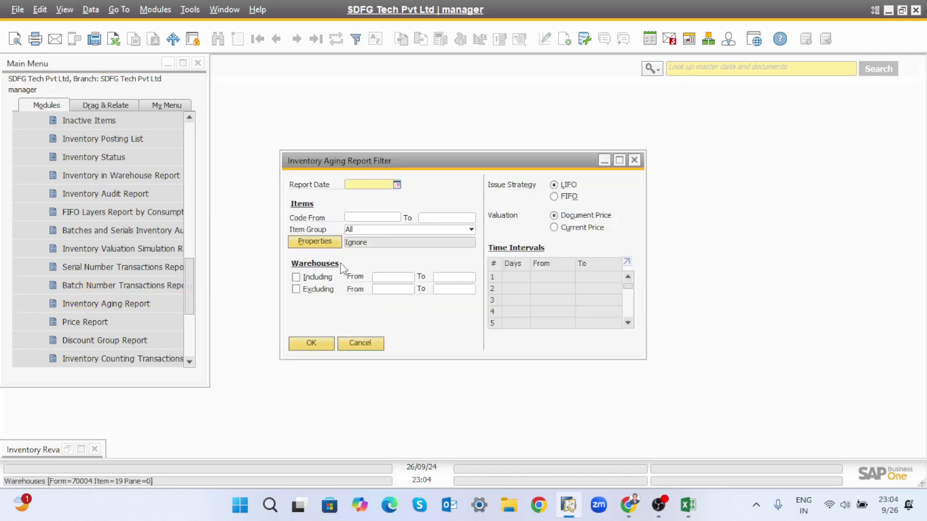
left_click(314, 343)
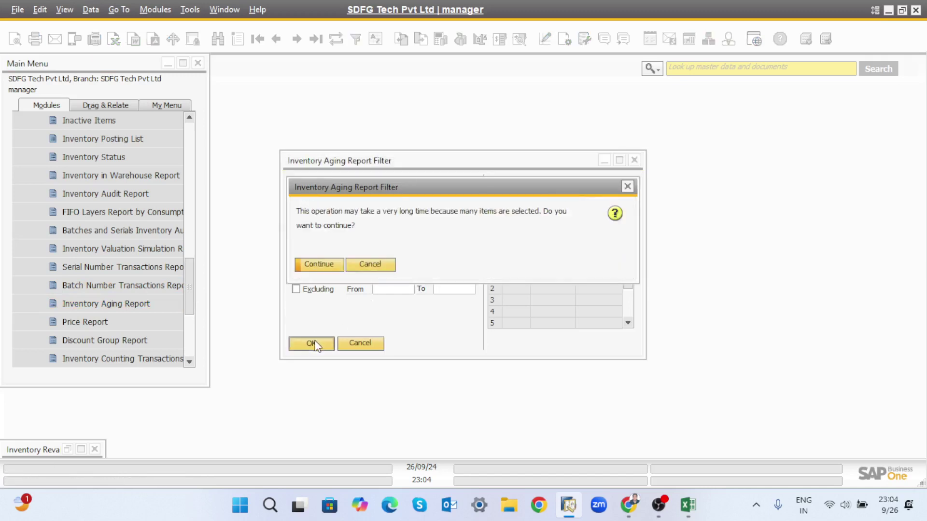
left_click(321, 265)
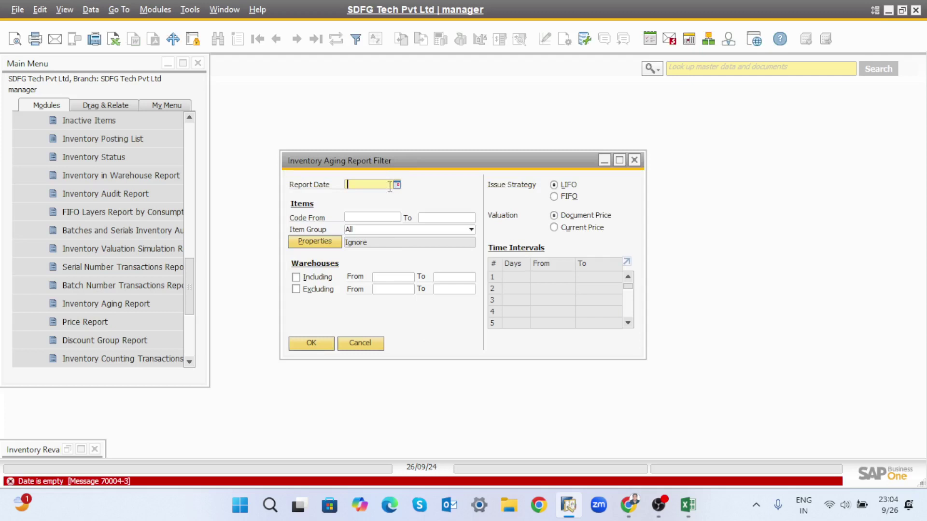
key("Tab")
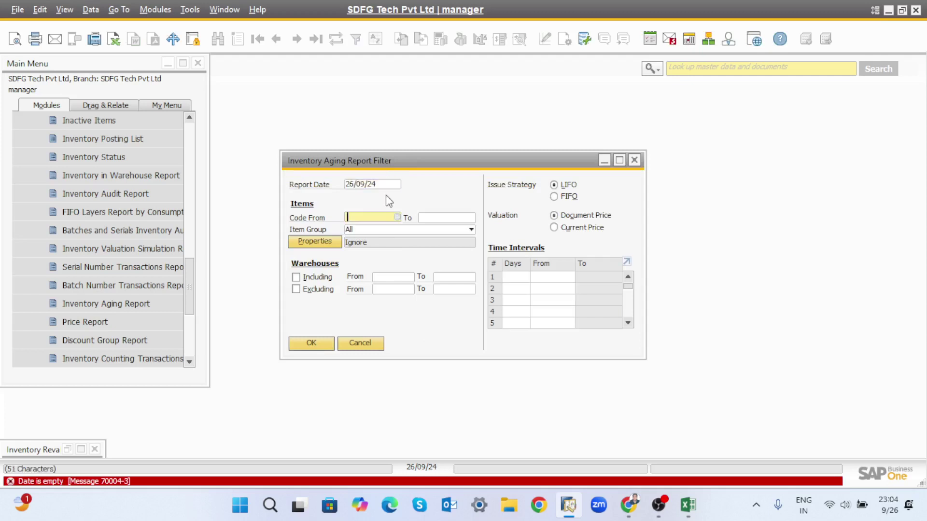
left_click(320, 343)
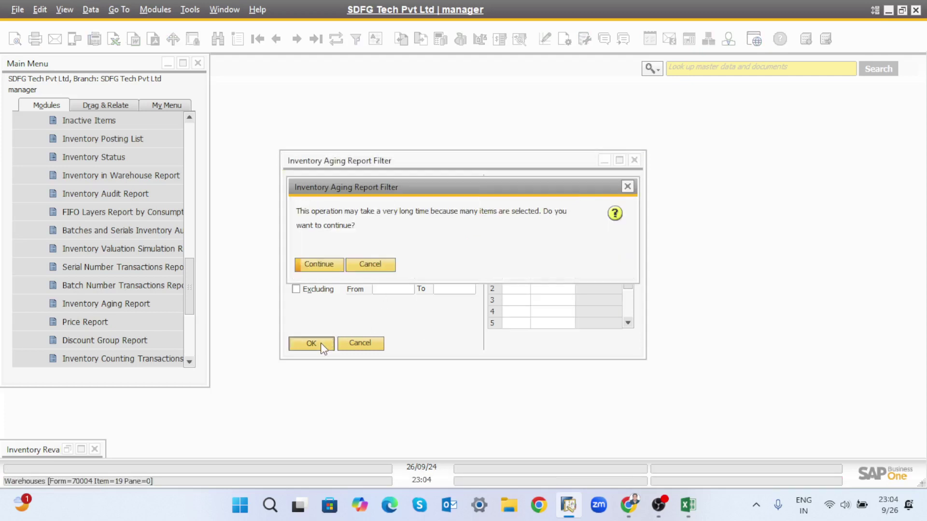
left_click(324, 264)
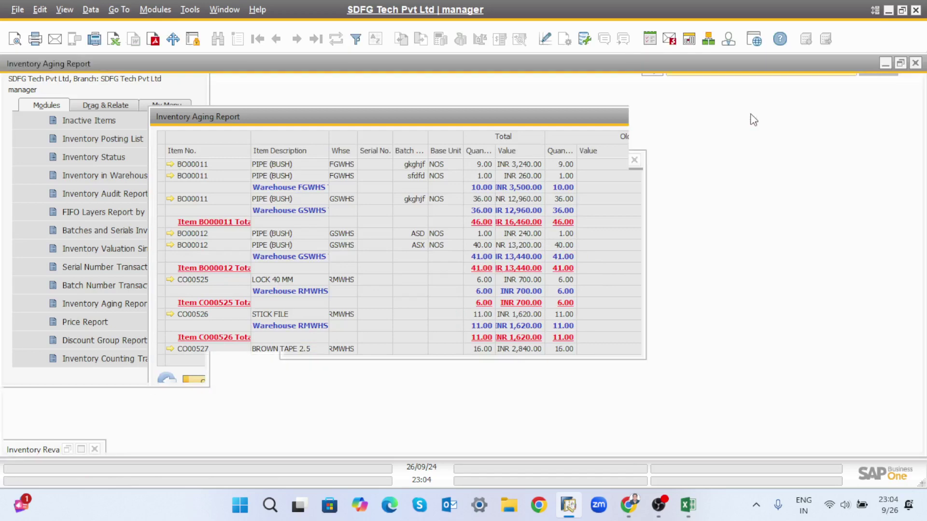
- Maximize the aging report, examine the item quantities and values per warehouse, and close the report and its filter
left_click(750, 115)
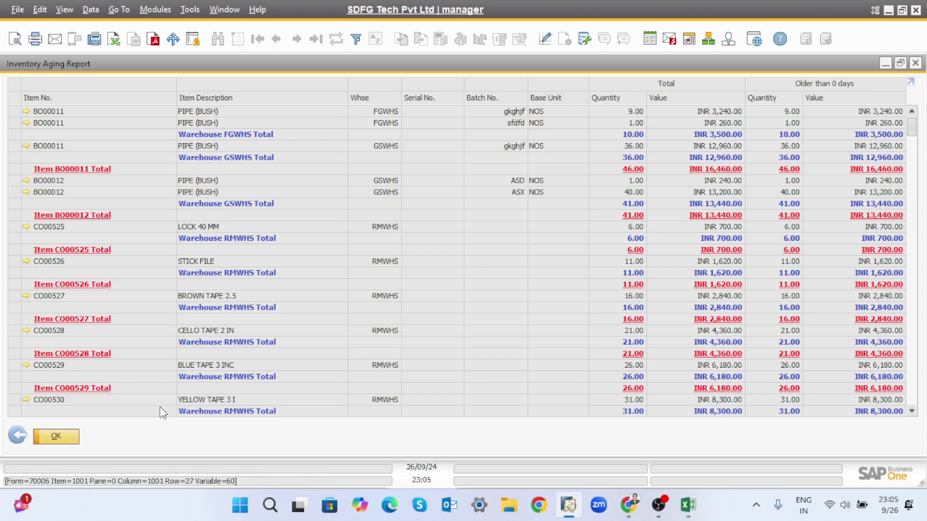
left_click(22, 436)
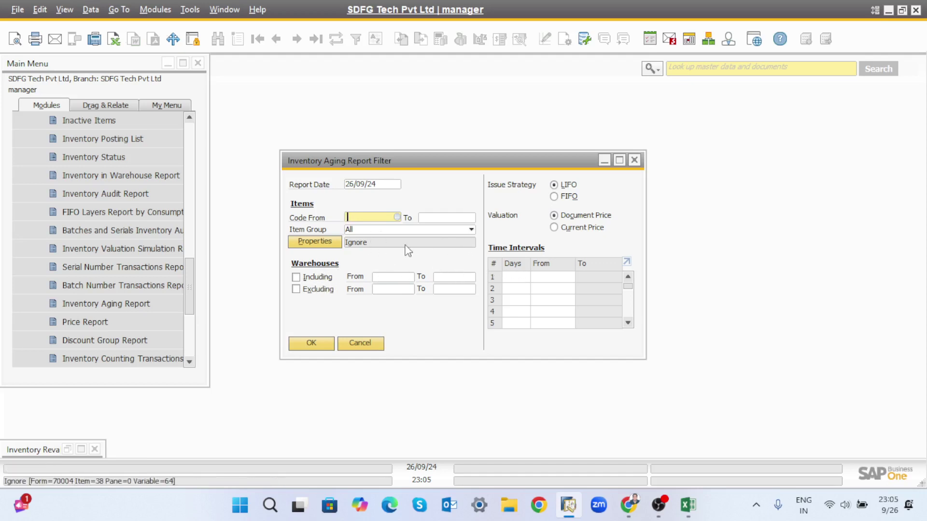
left_click(371, 345)
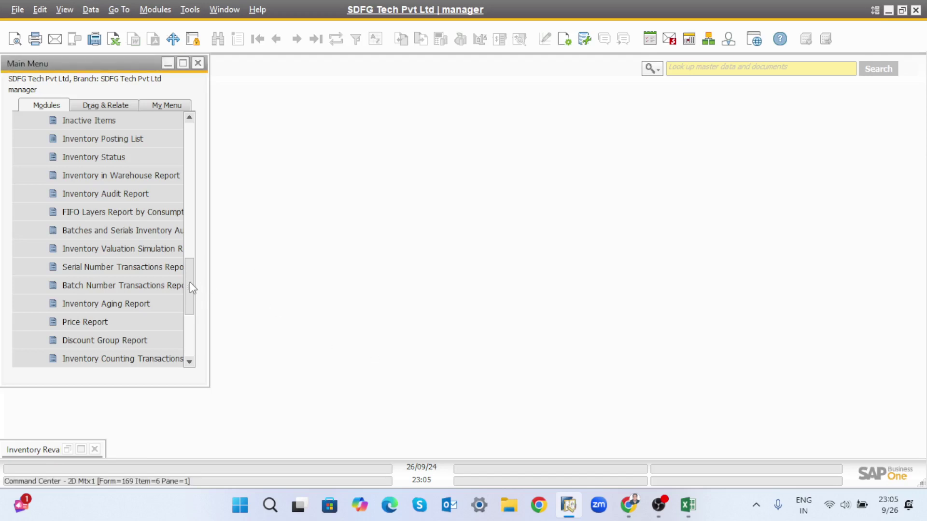
- Collapse the inventory reports and open the Inventory Valuation Method selection window under Item Management
scroll(190, 290, "down", 5)
scroll(190, 299, "up", 1)
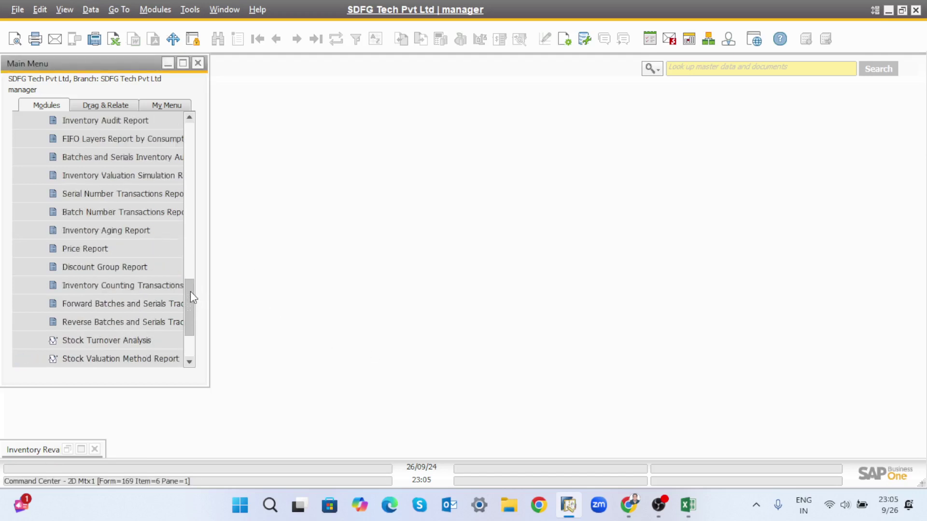
left_click_drag(190, 291, 191, 238)
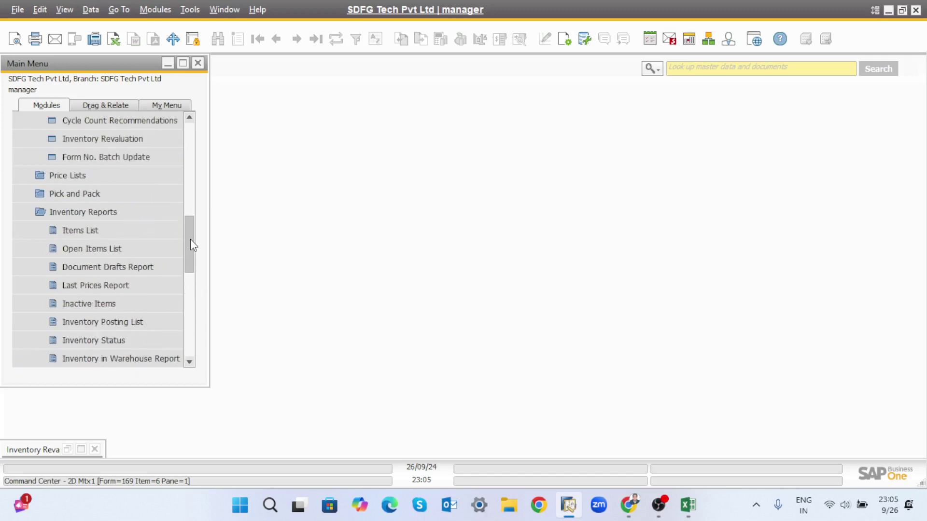
left_click(46, 211)
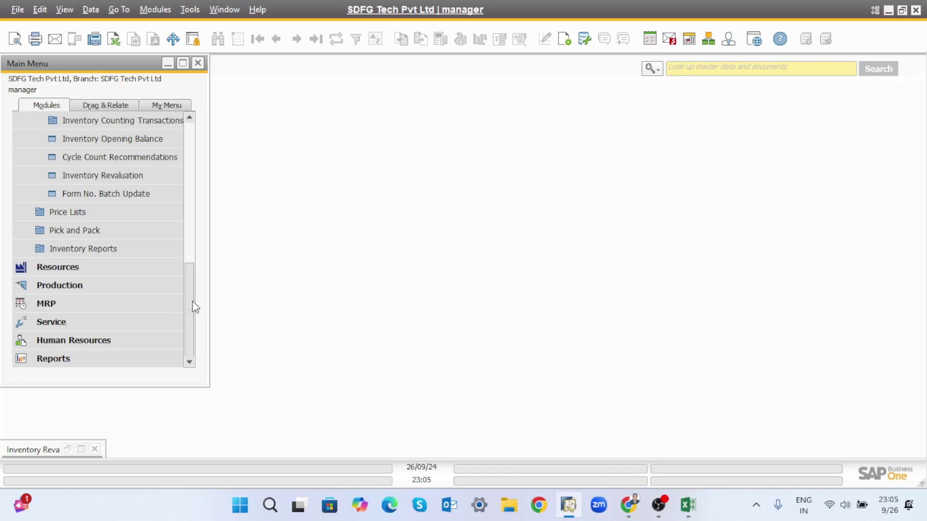
left_click_drag(192, 308, 194, 248)
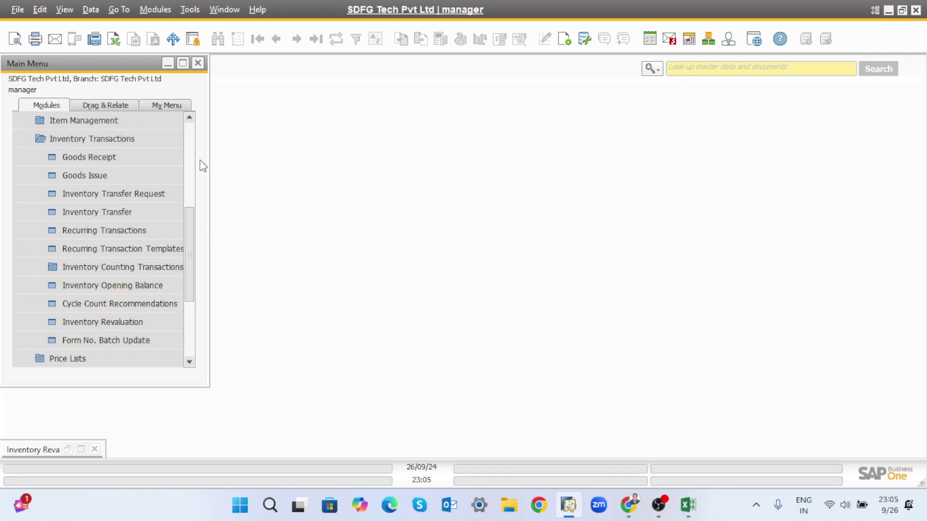
left_click(190, 119)
left_click(190, 119)
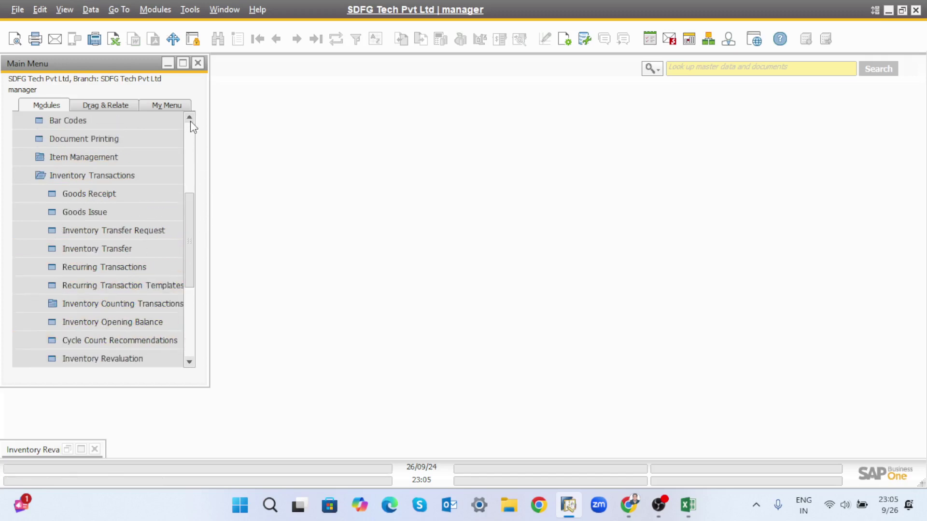
left_click(88, 157)
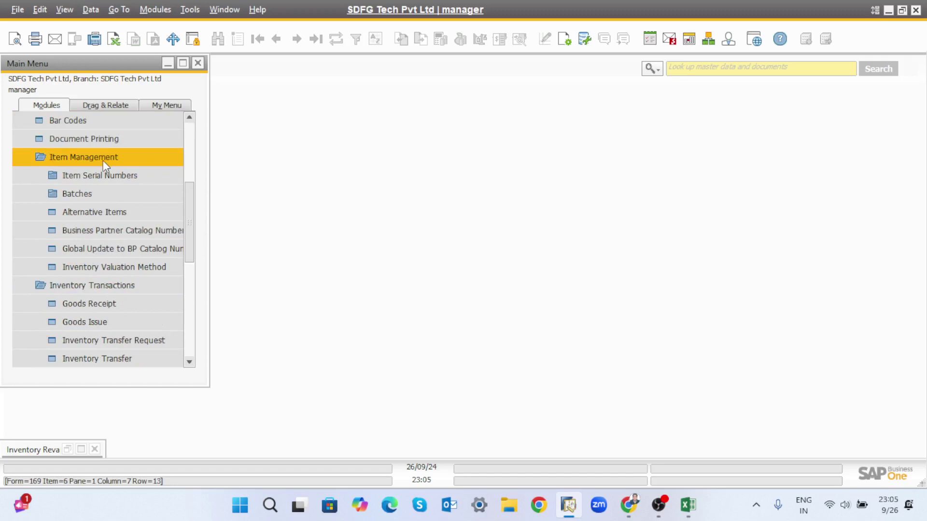
left_click(123, 266)
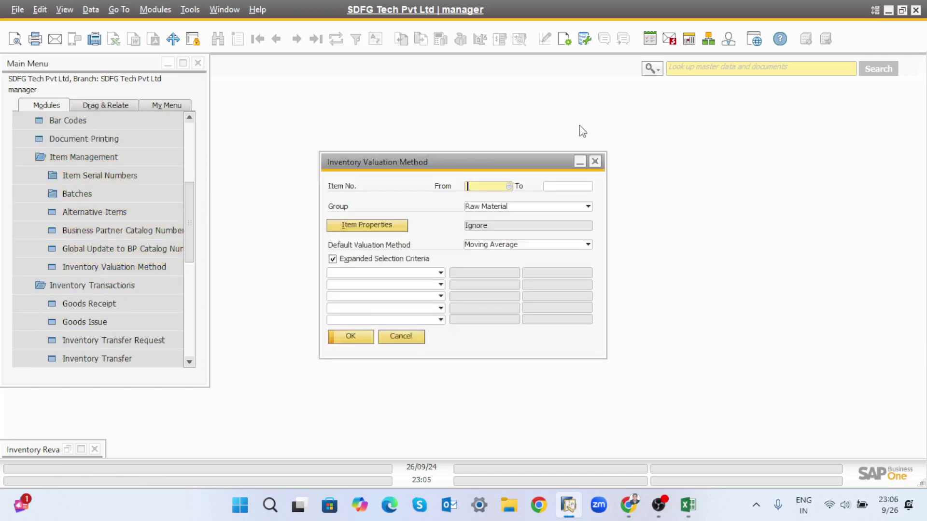
- Close the Inventory Valuation Method window, switch the search to menus and search for "inventory" and "inventor co"
left_click(594, 161)
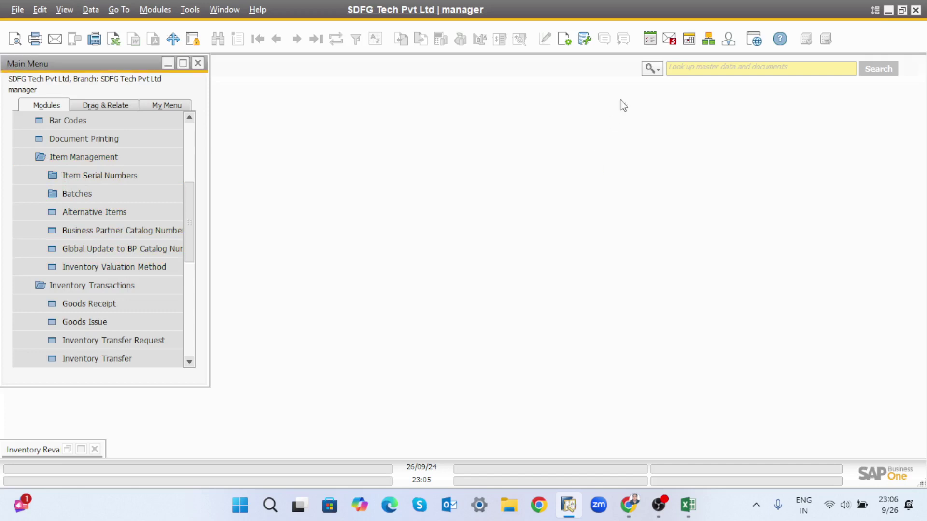
left_click(653, 67)
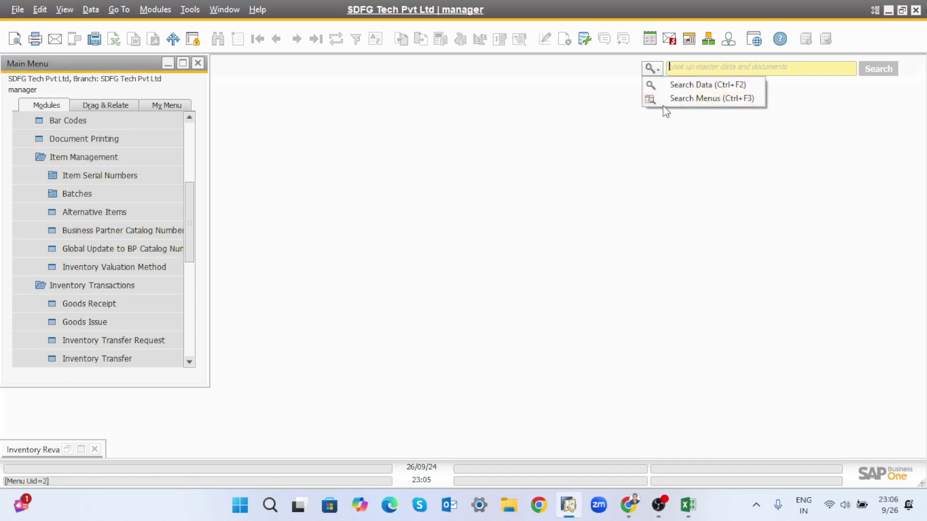
left_click(659, 98)
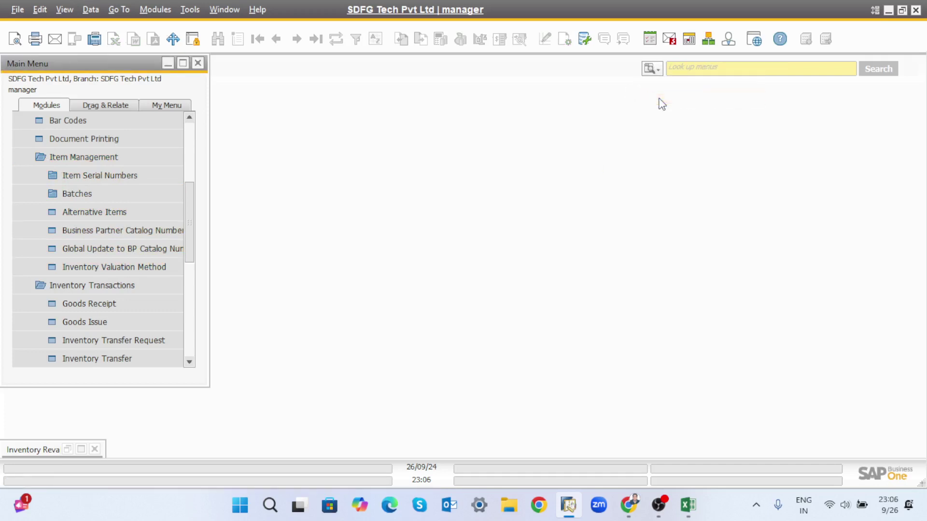
type("inven")
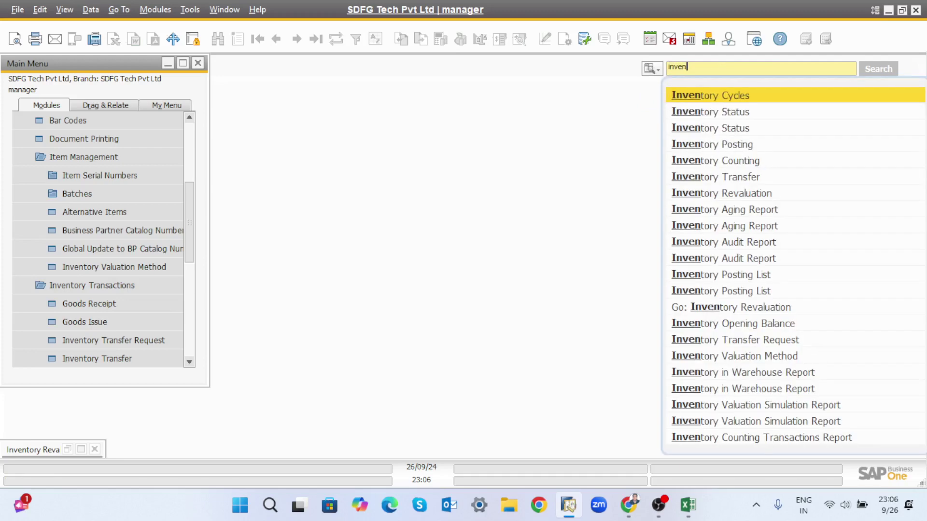
type("tory")
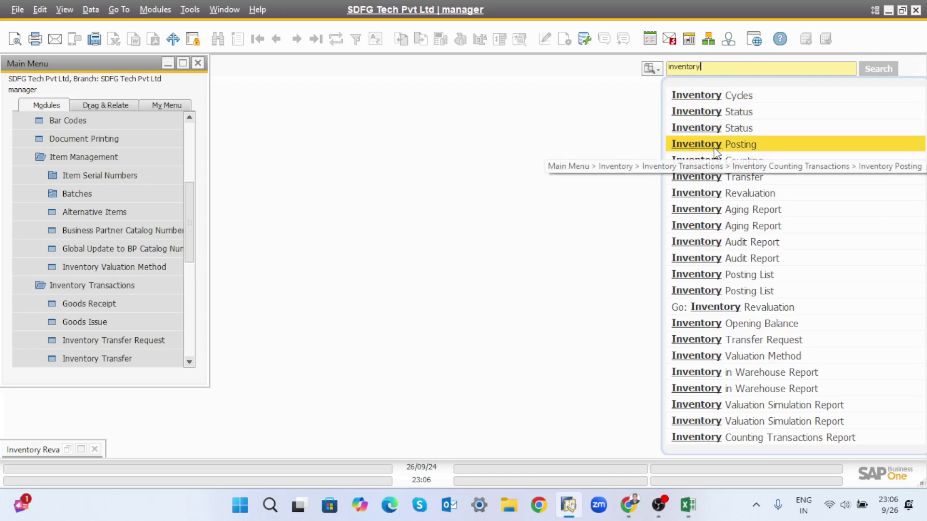
key("XF86AudioLowerVolume")
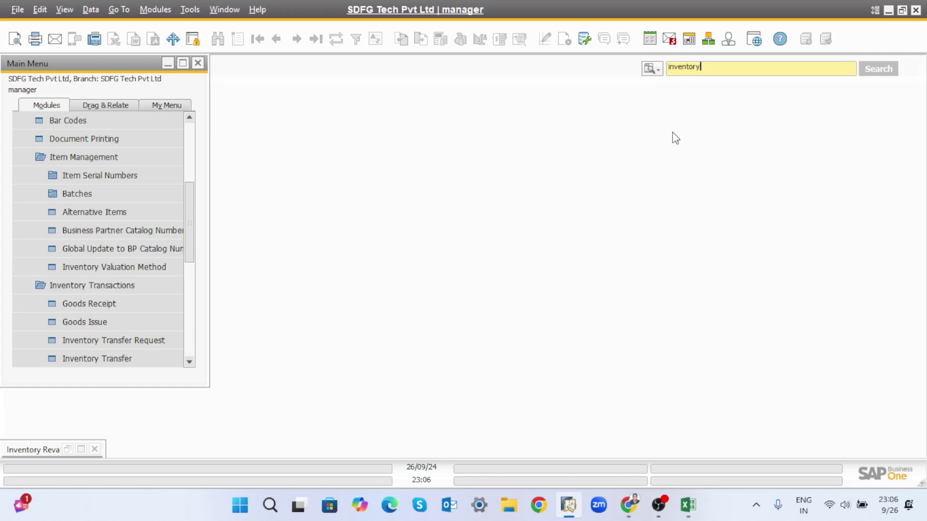
key("BackSpace")
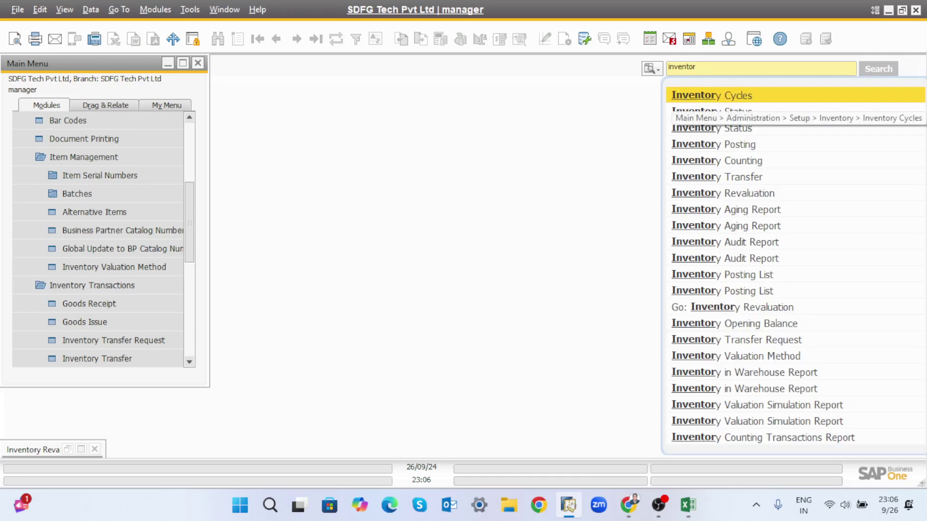
type("co")
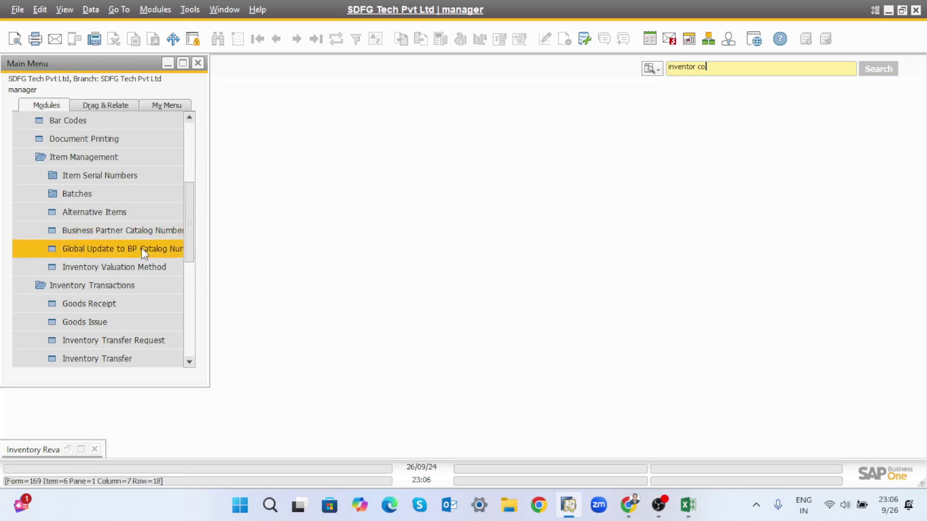
- View the Cycle Count Recommendations selection criteria under Inventory Transactions, and close the window without running it
left_click_drag(192, 190, 195, 235)
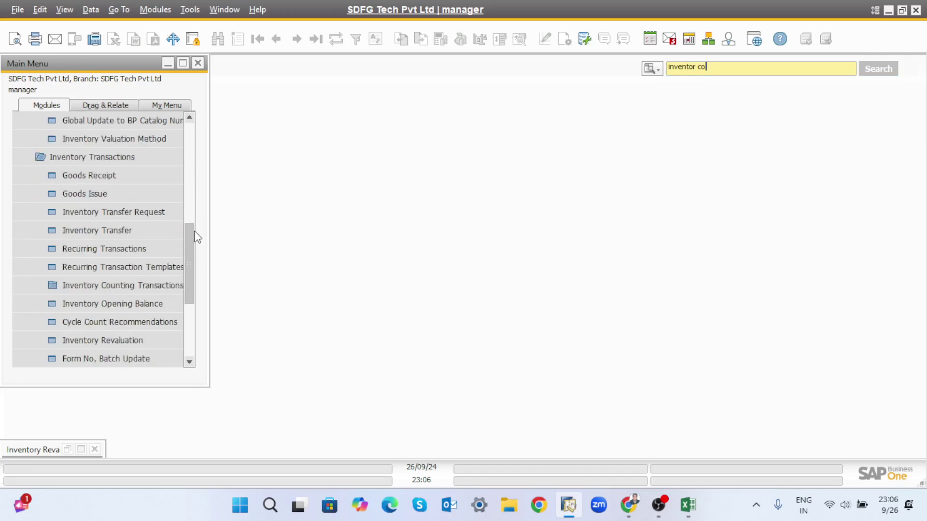
left_click(113, 320)
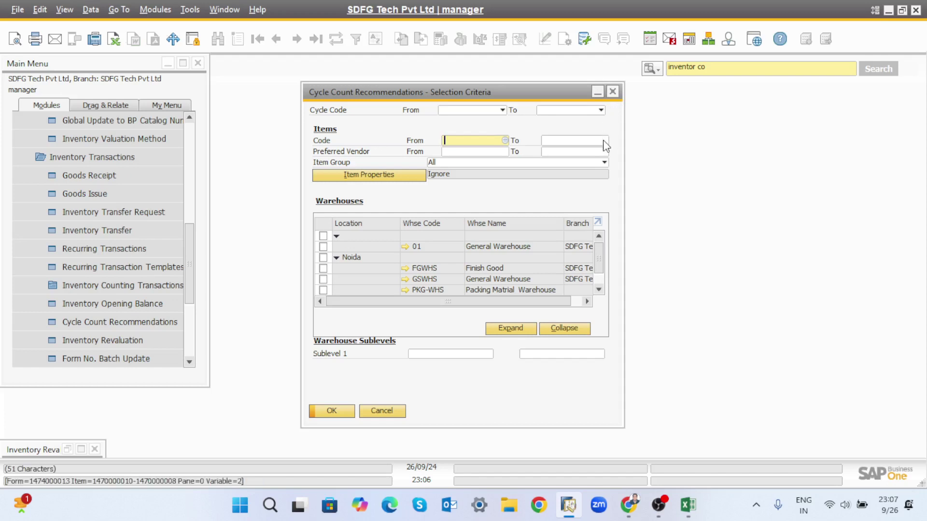
left_click(612, 92)
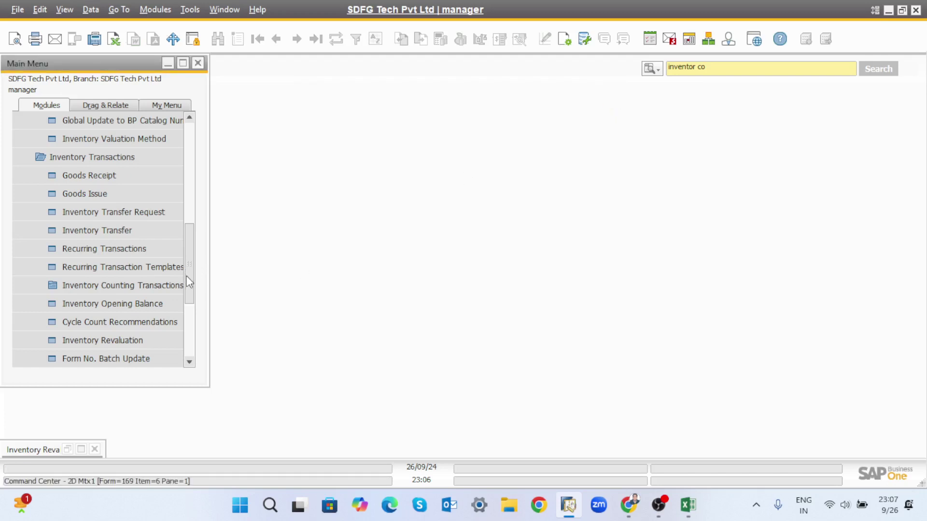
left_click_drag(189, 279, 190, 292)
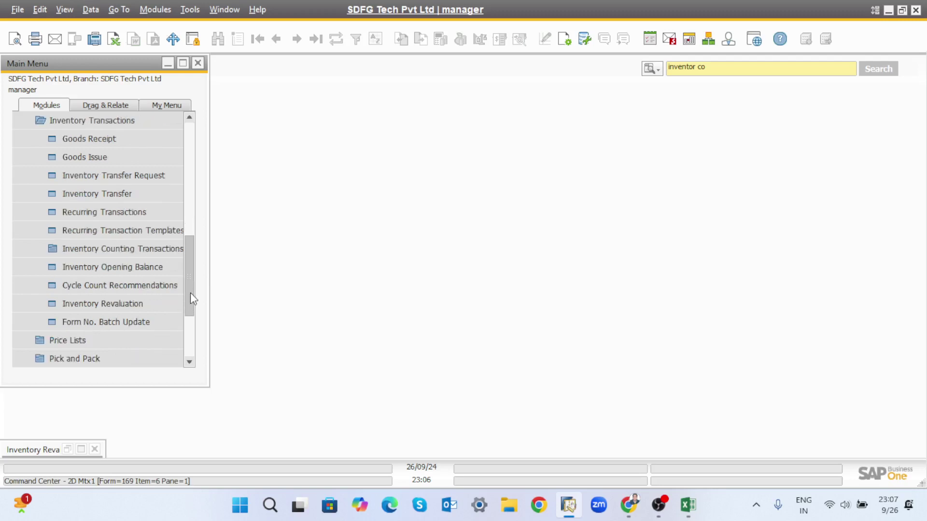
left_click_drag(191, 292, 188, 256)
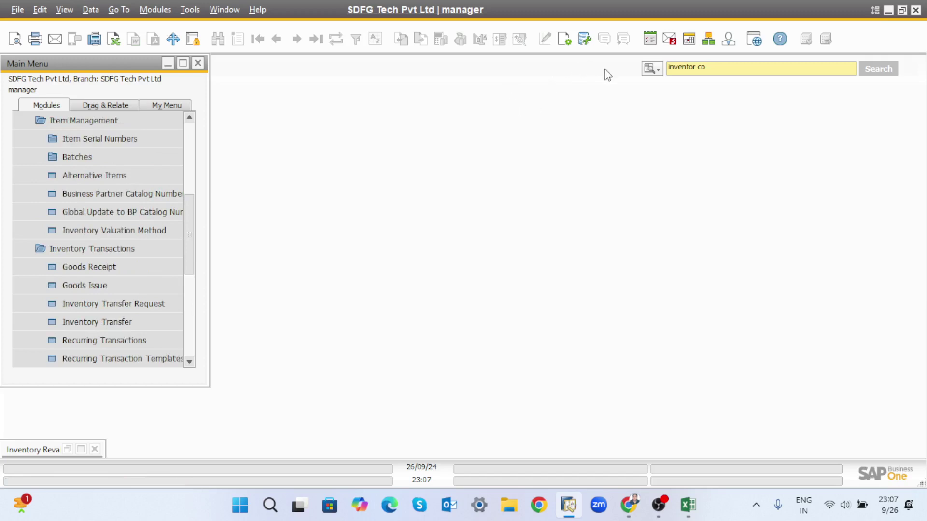
- Search the menus for "inventor c", open Inventory Counting and maximize its window
left_click(717, 67)
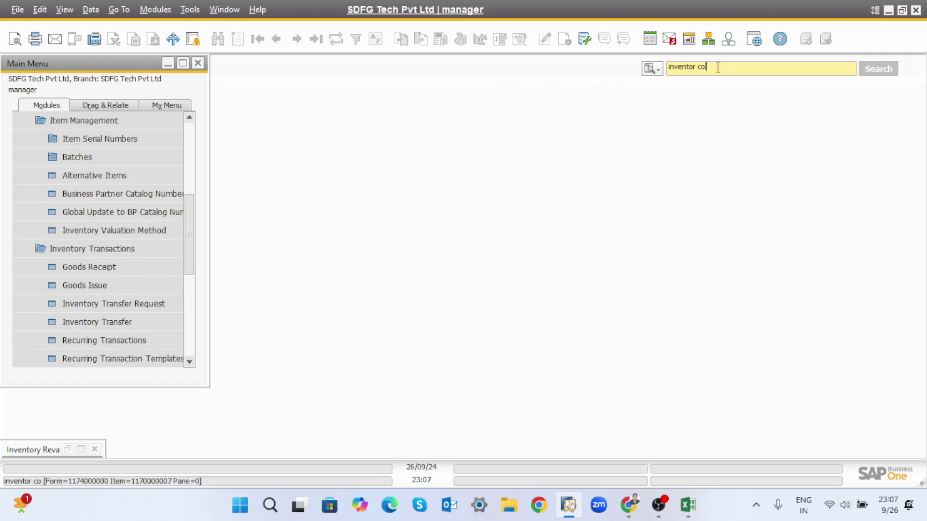
key("BackSpace")
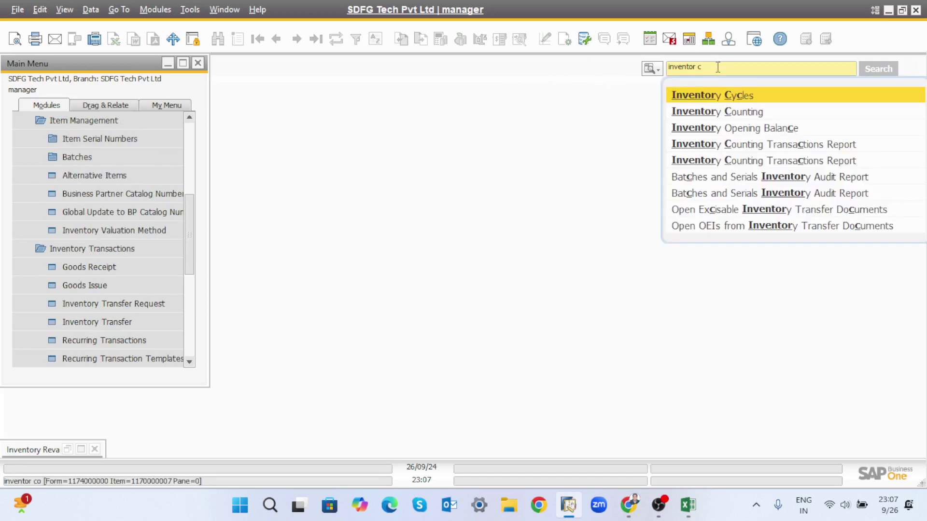
left_click(715, 112)
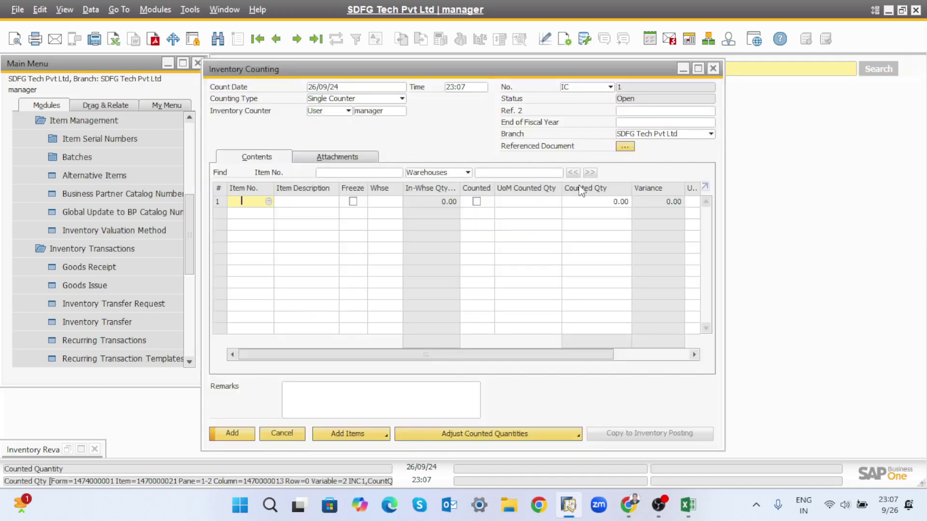
left_click(697, 69)
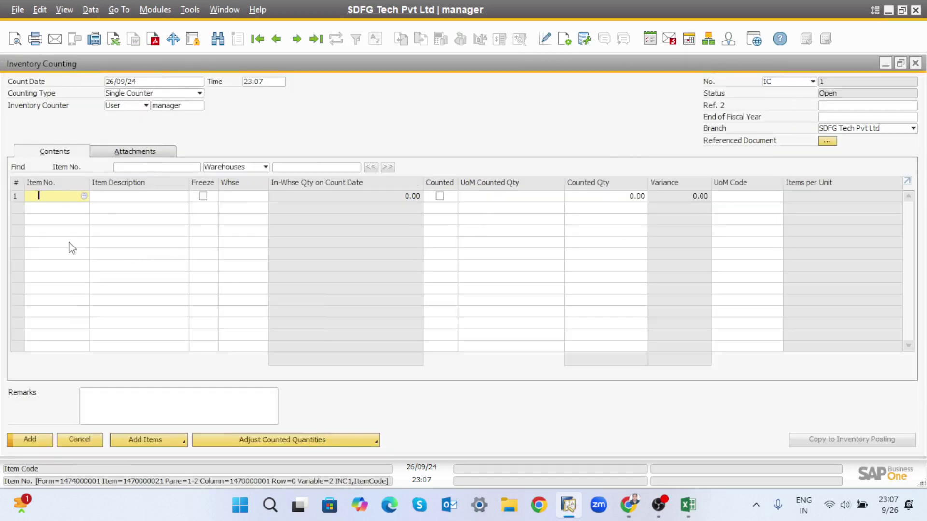
- Choose item BO00012, PIPE (BUSH), from the item list for the first counting row
key("Tab")
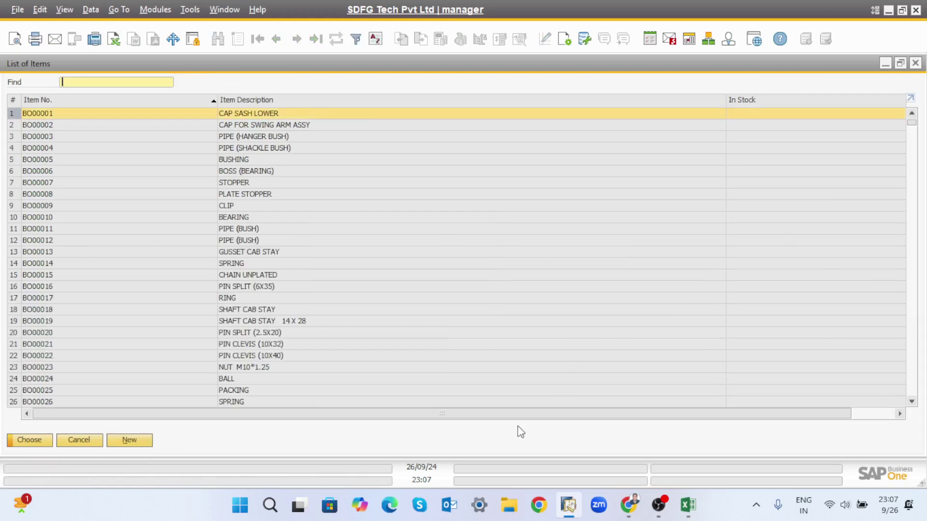
left_click_drag(485, 412, 722, 403)
left_click(889, 242)
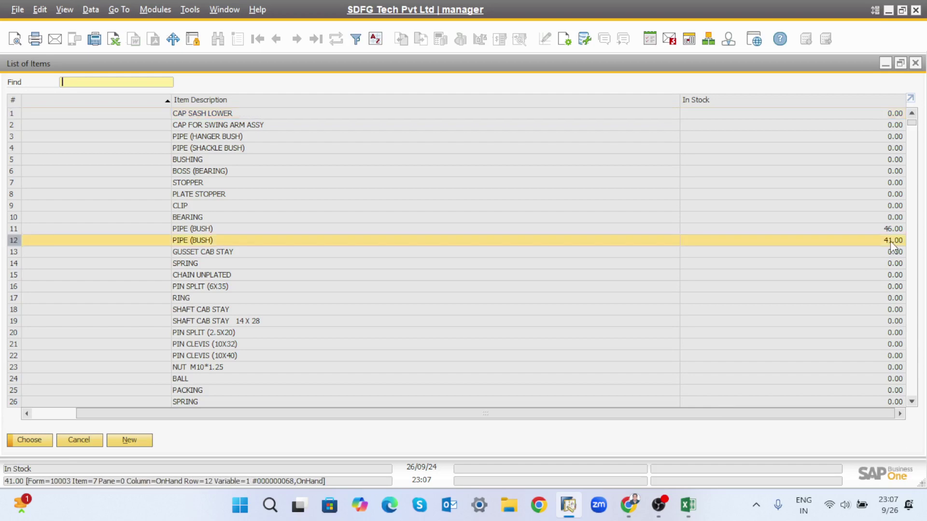
left_click(32, 441)
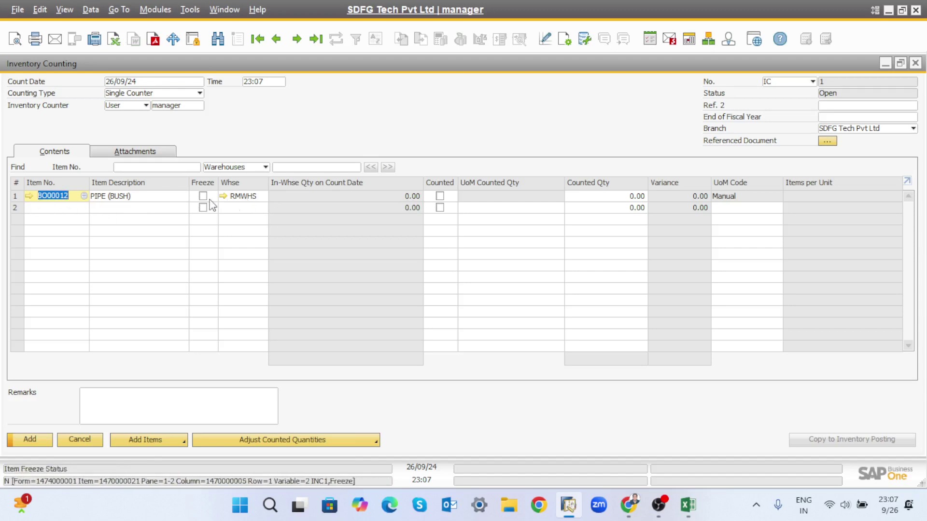
- Check the stock per warehouse in item BO00012's master data, and return to the inventory counting document
left_click(29, 195)
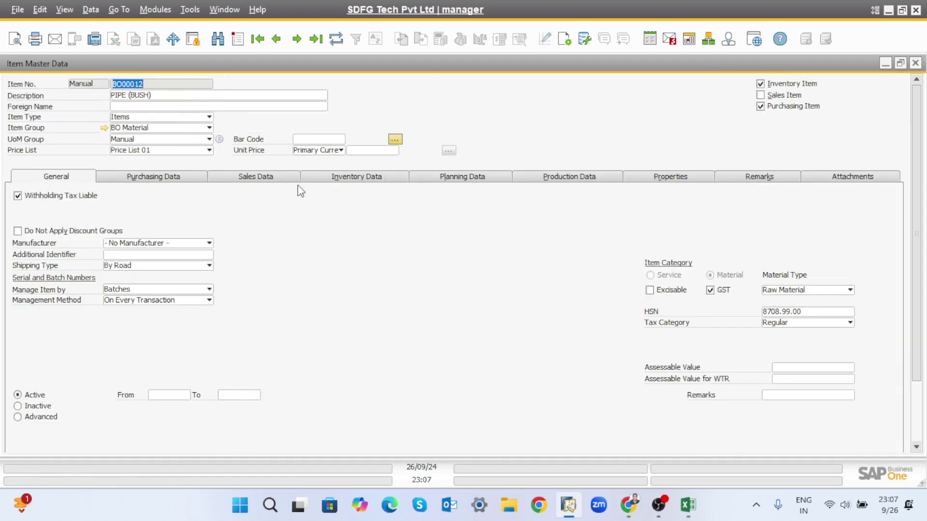
left_click(363, 186)
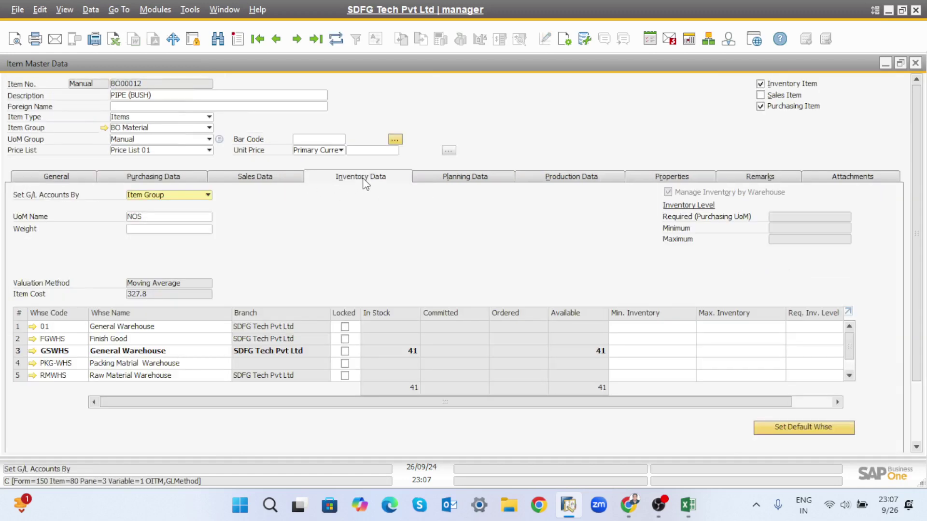
left_click(915, 62)
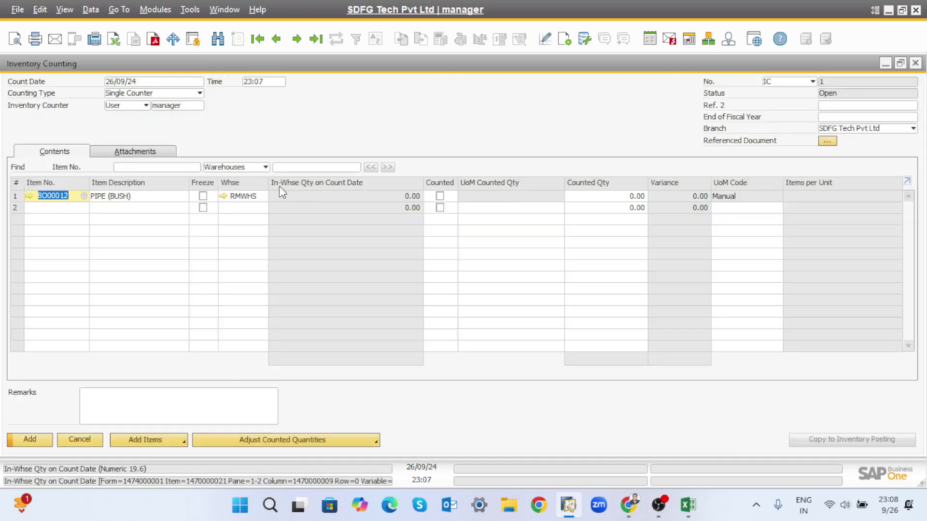
- Set the warehouse of the BO00012 counting row to GSWHS, General Warehouse
left_click(264, 197)
key("BackSpace")
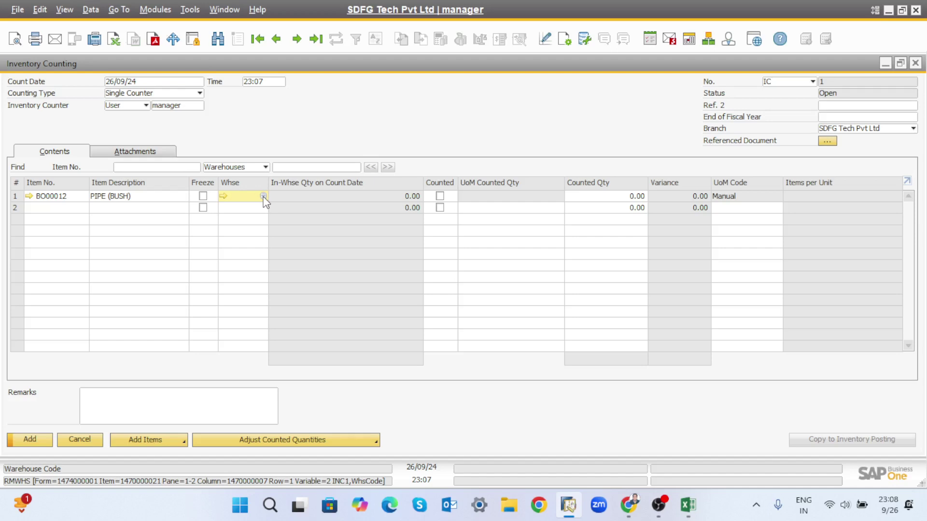
left_click(263, 196)
left_click(317, 239)
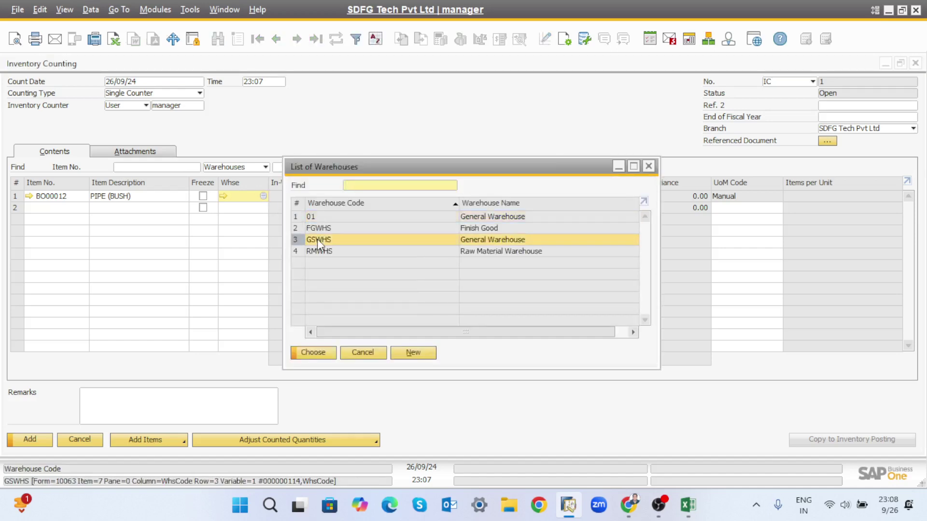
left_click(315, 353)
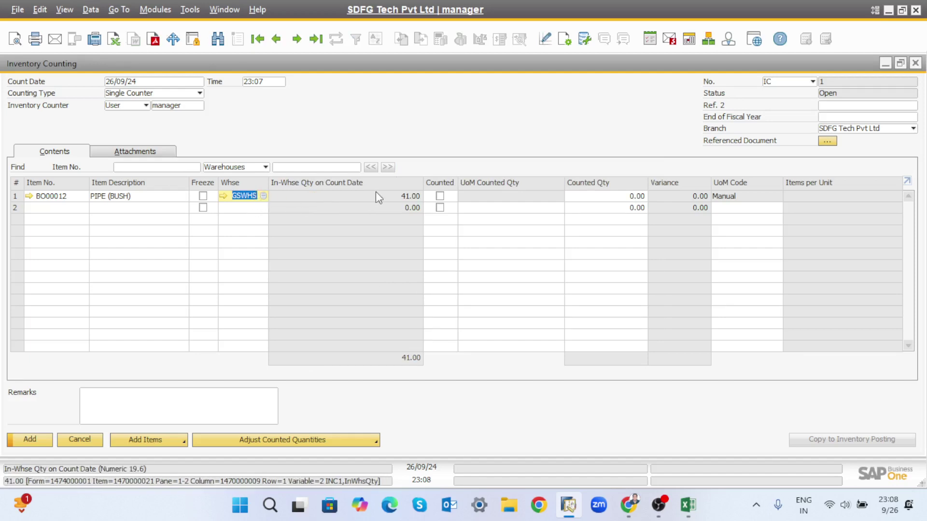
- Mark the BO00012 row as counted, set its counted quantity to 50 and add the inventory counting document
left_click(440, 197)
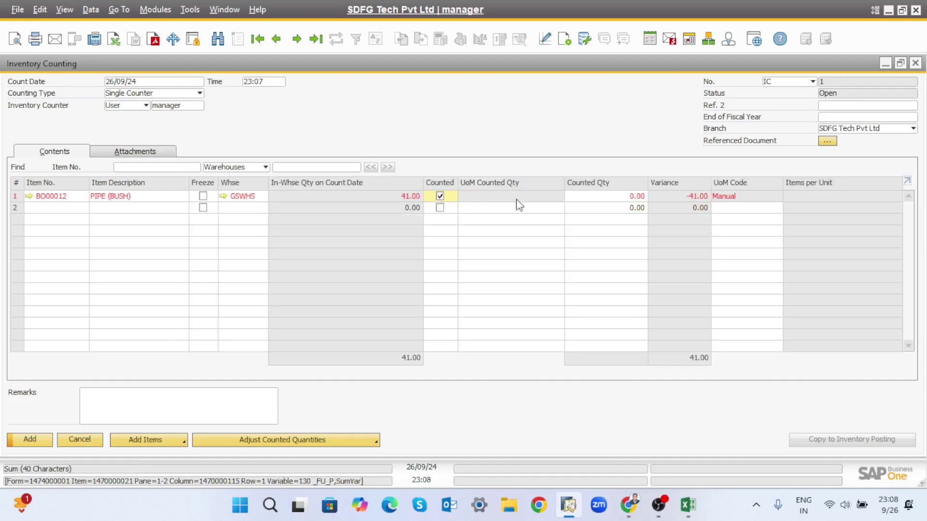
left_click(633, 196)
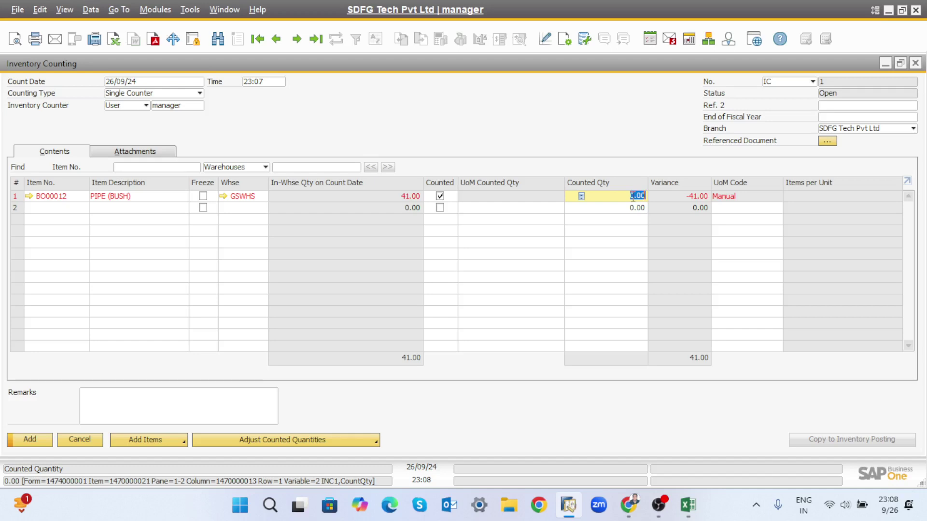
type("5")
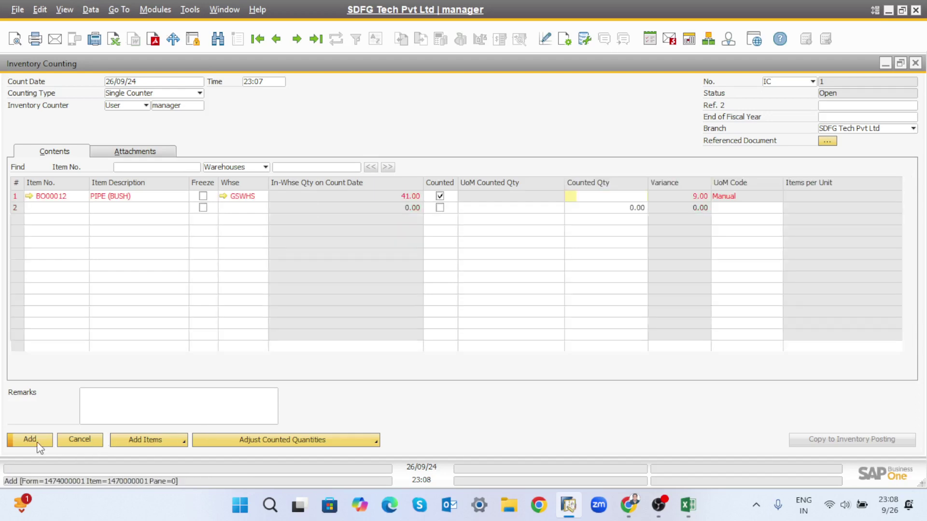
left_click(37, 440)
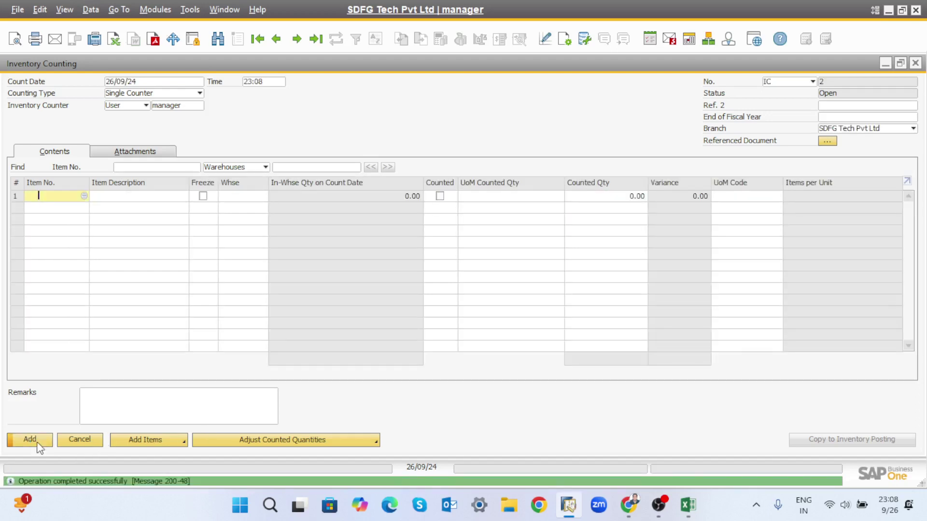
- Reopen the last inventory counting document, check item BO00012's stock per warehouse in its master data, and close the item record
left_click(316, 39)
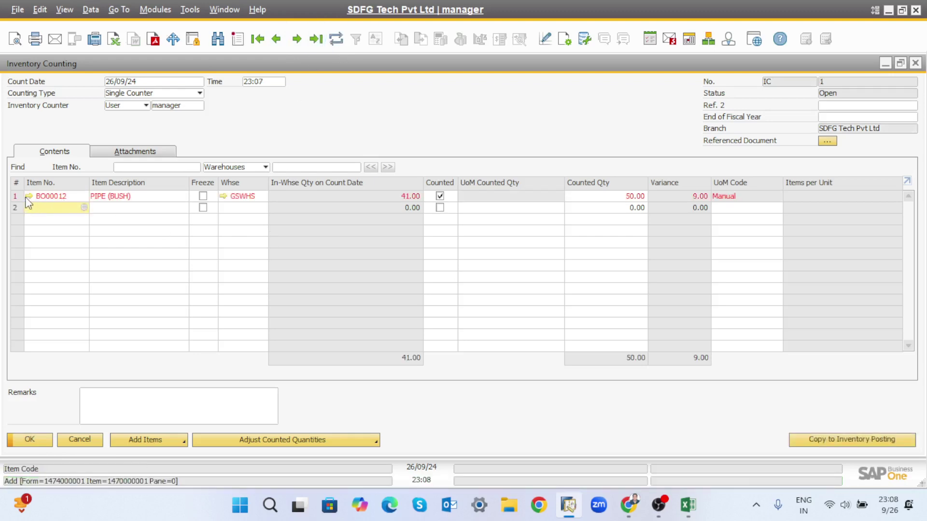
left_click(29, 196)
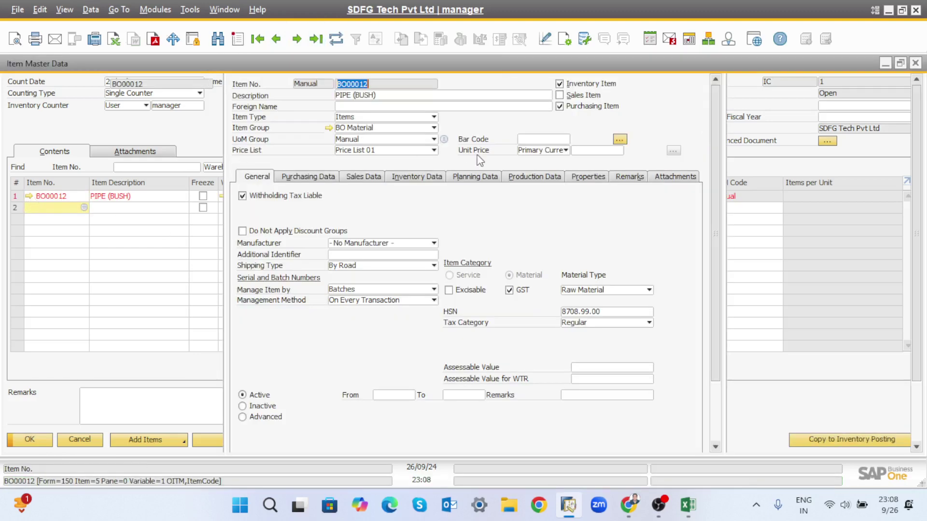
left_click(351, 177)
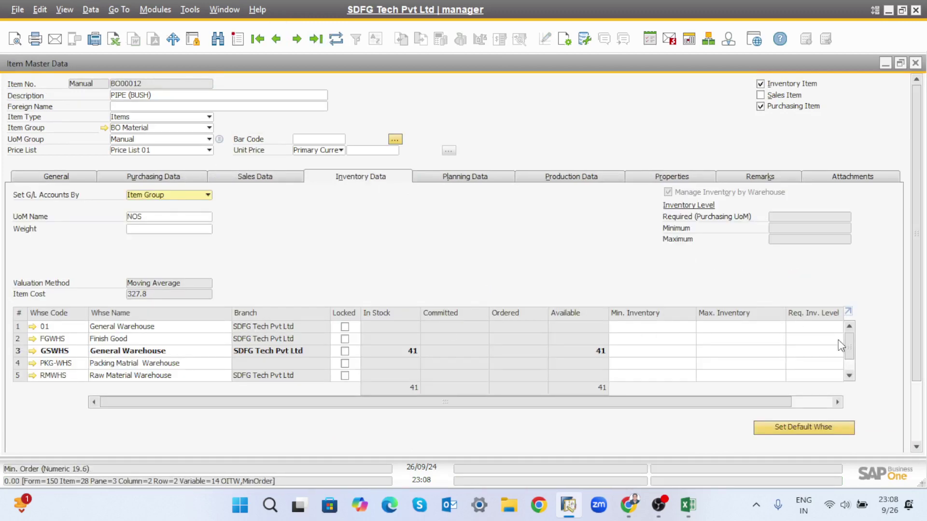
mouse_move(849, 340)
left_mouse_down()
mouse_move(849, 355)
mouse_move(846, 336)
left_mouse_up()
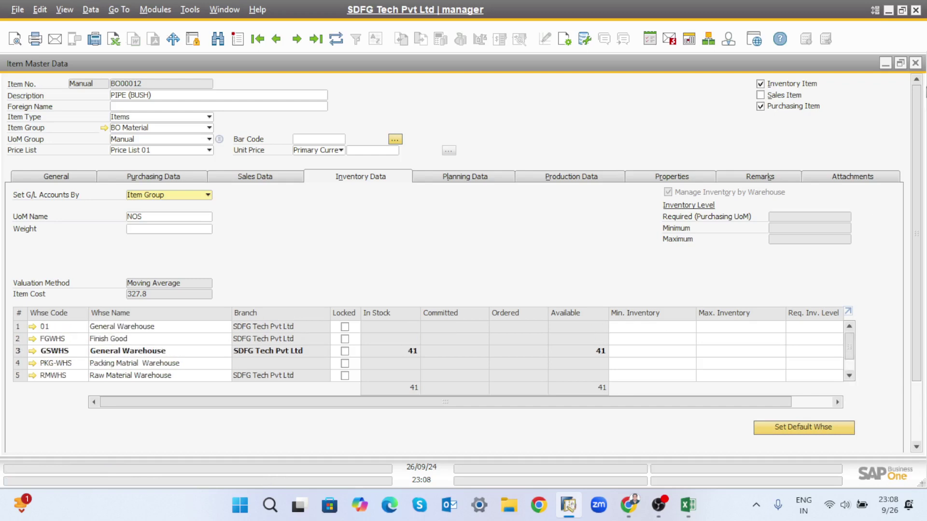
left_click(915, 63)
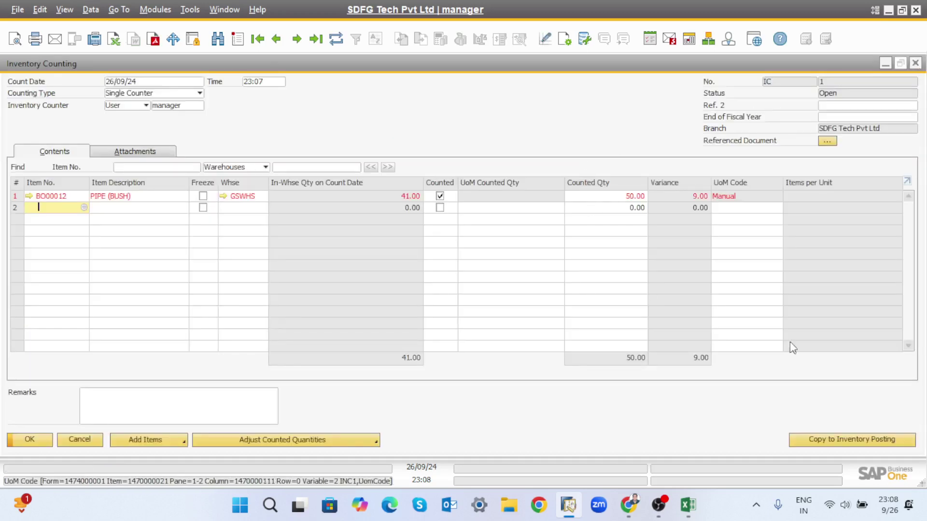
- Copy the inventory count to an inventory posting and try to add it without creating a batch
left_click(837, 438)
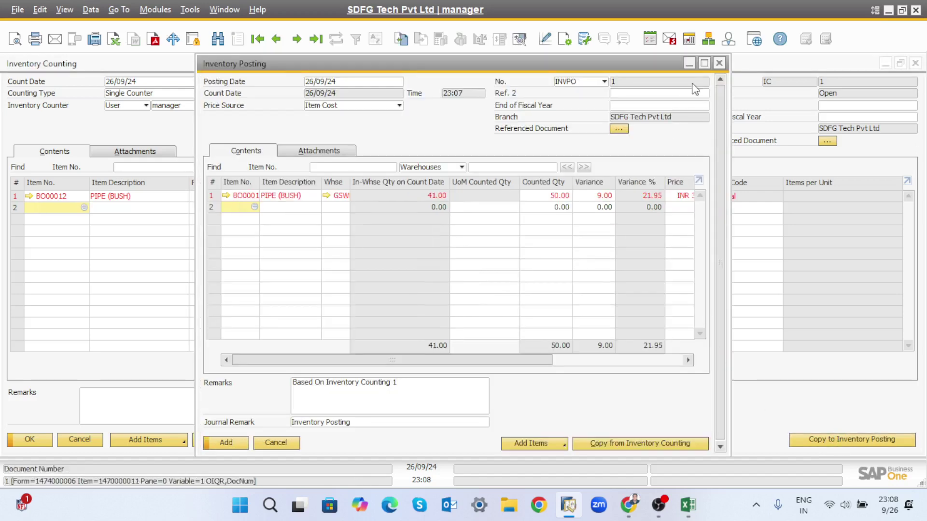
left_click(705, 63)
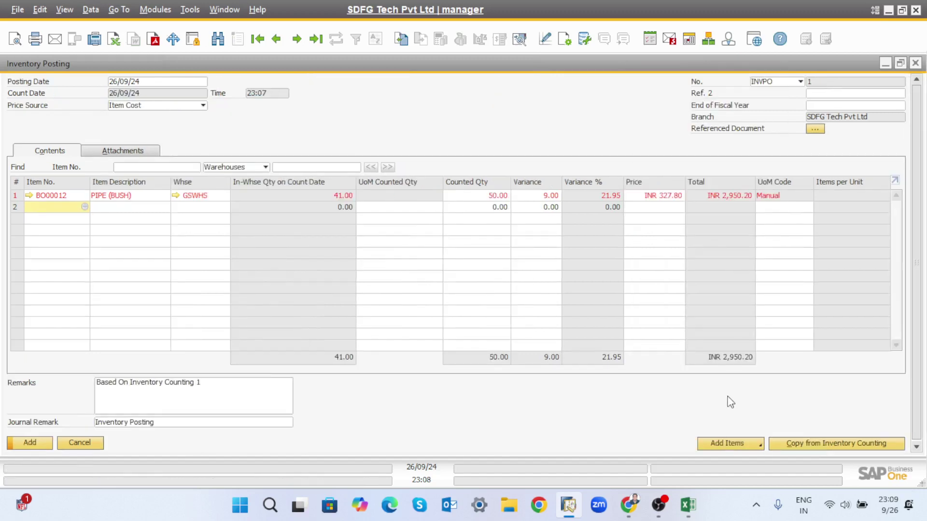
left_click(29, 443)
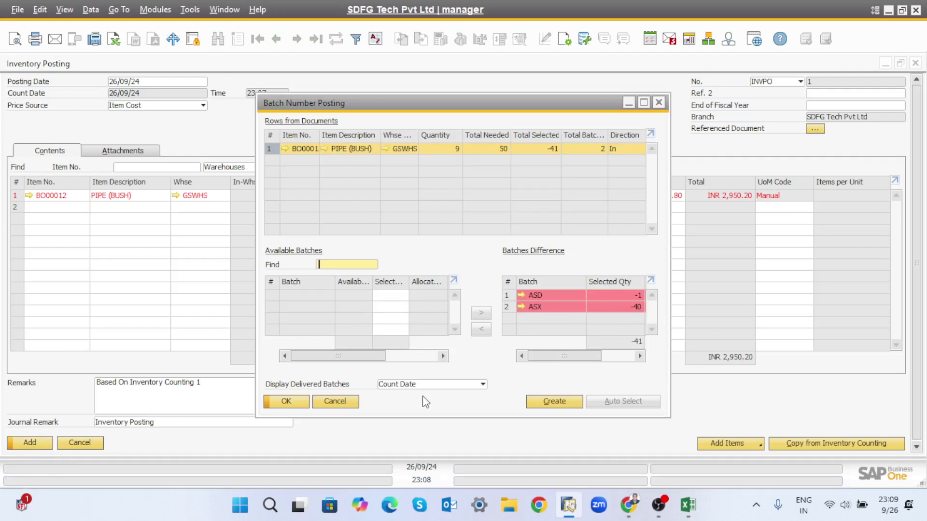
left_click(286, 402)
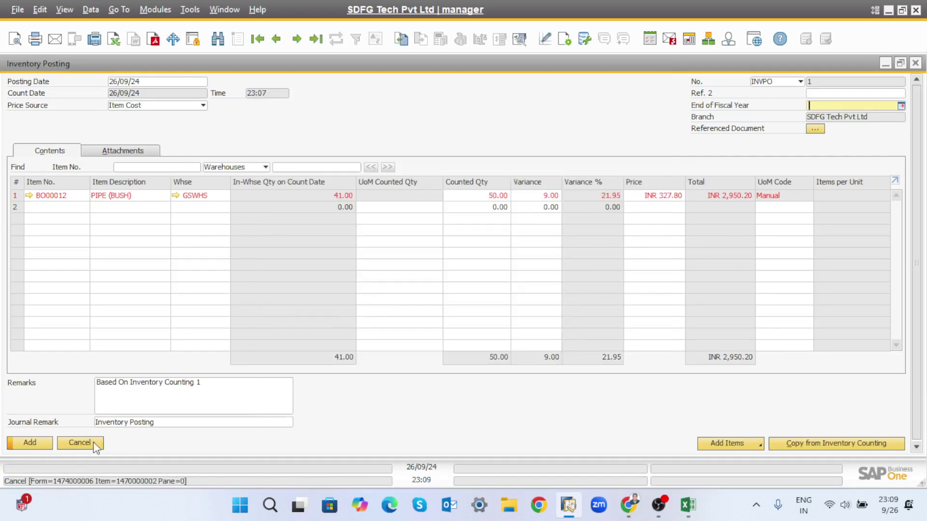
- Create batch sada with quantity 50 for item BO00012 in the inventory posting's batch setup
left_click(30, 442)
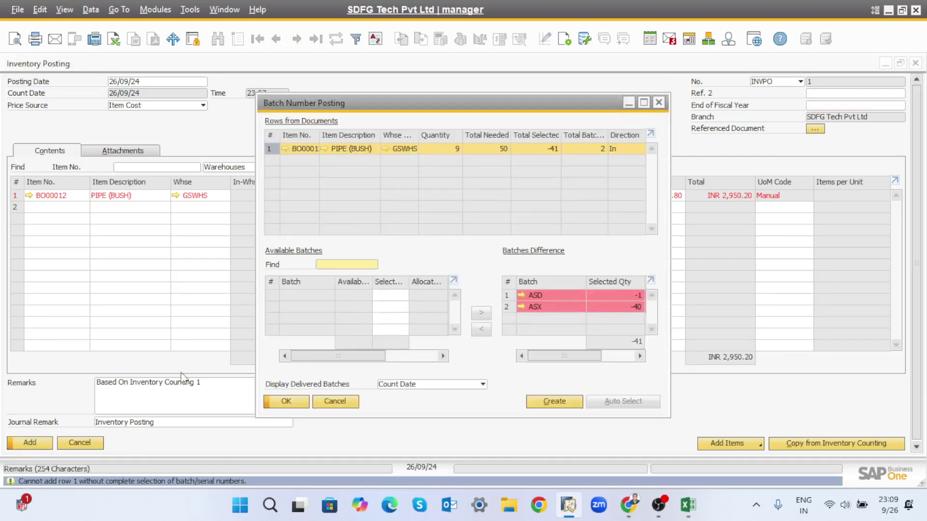
left_click(564, 403)
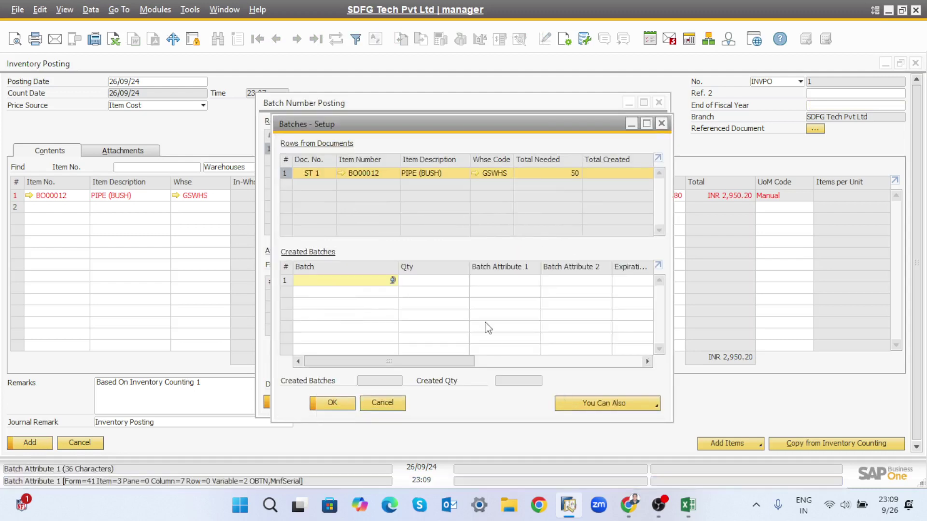
type("sada")
key("Tab")
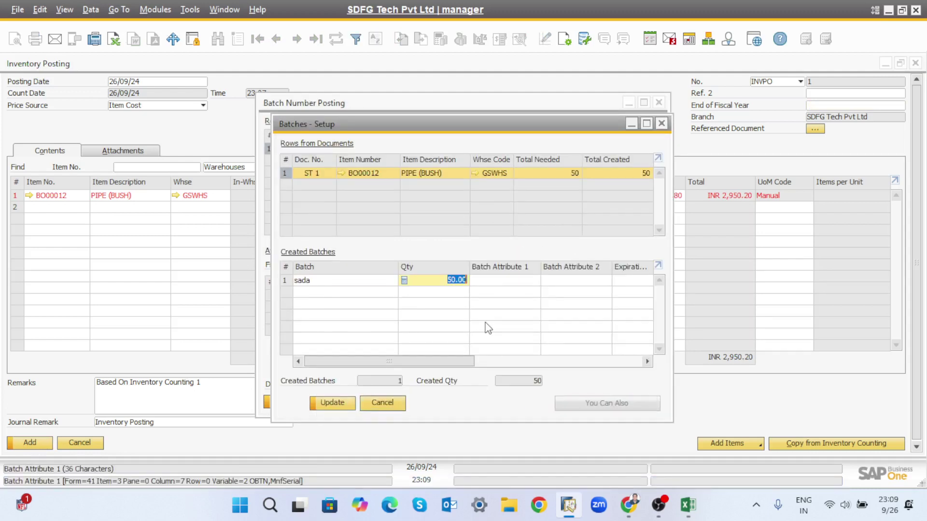
left_click(337, 401)
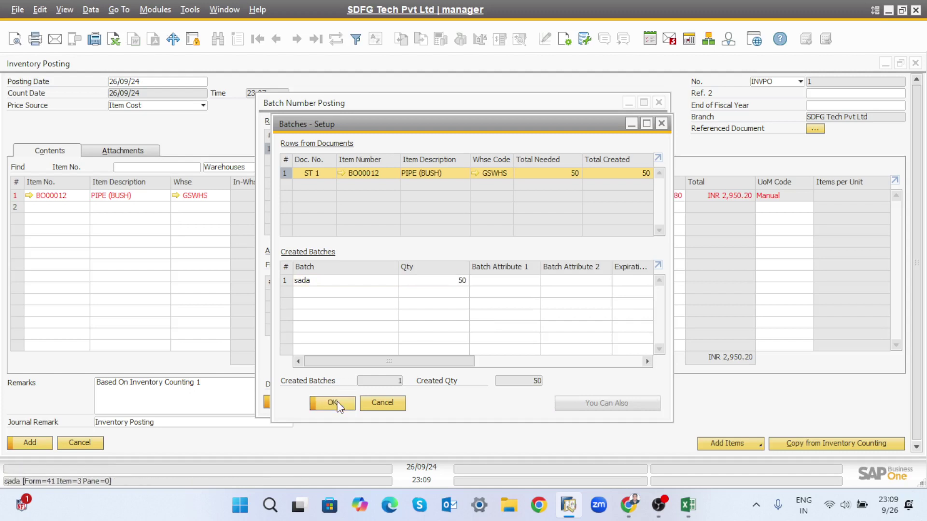
left_click(337, 401)
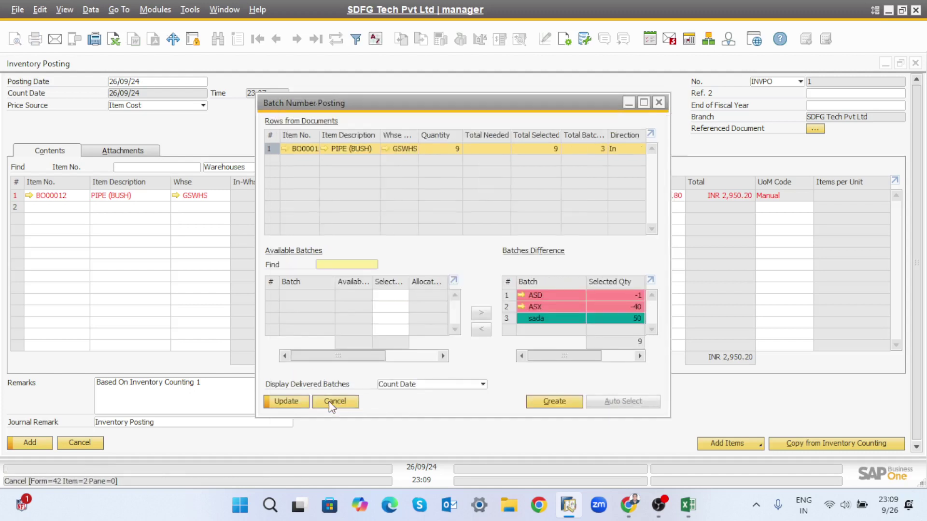
- Save the batch assignment and add the inventory posting document, accepting that it cannot be changed
left_click(293, 404)
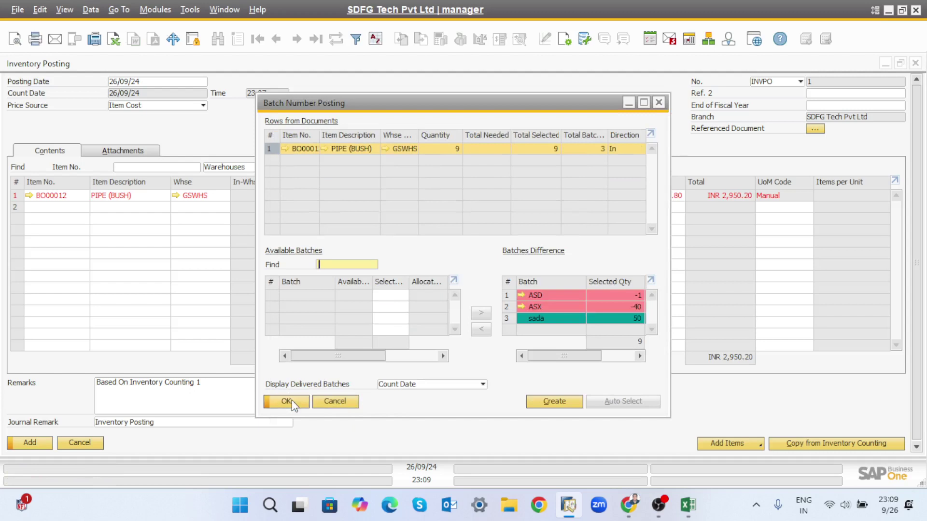
left_click(293, 404)
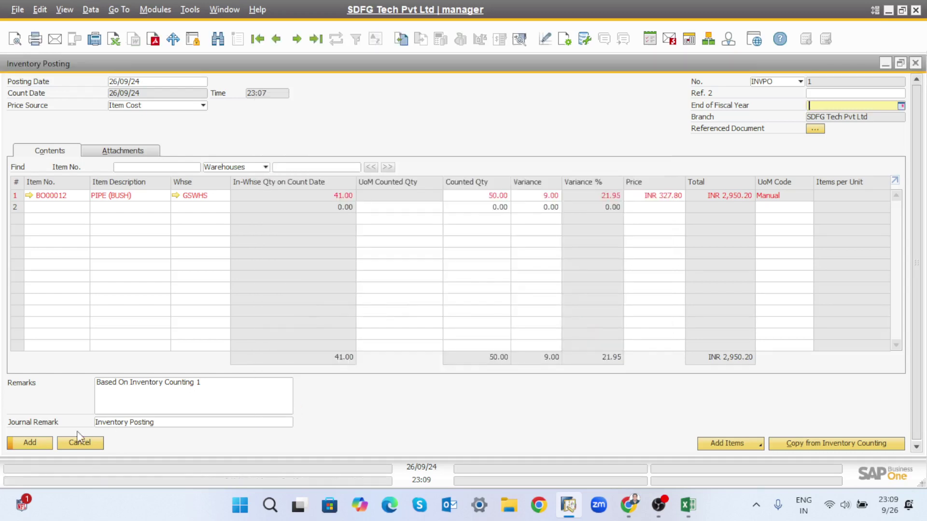
left_click(32, 442)
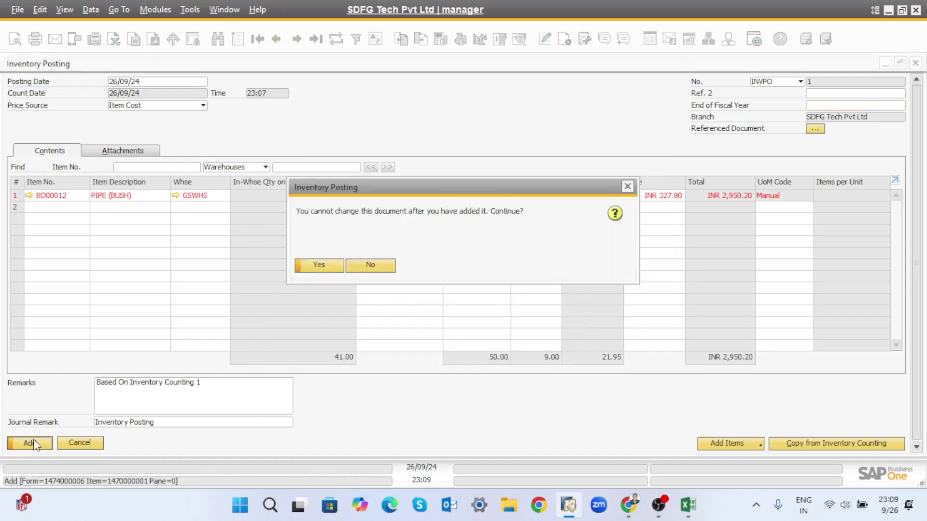
left_click(335, 264)
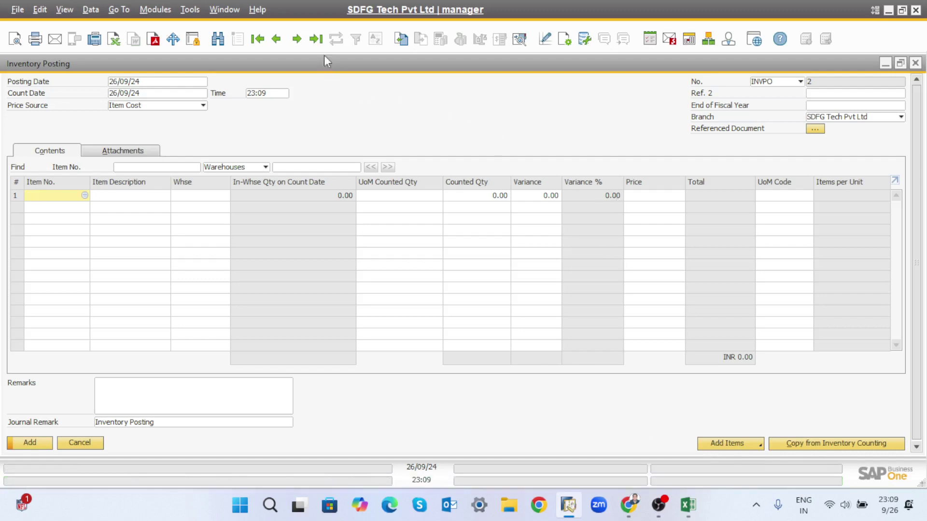
- Reopen the last inventory posting, check item BO00012's stock per warehouse in its master data, and close the item record
left_click(312, 37)
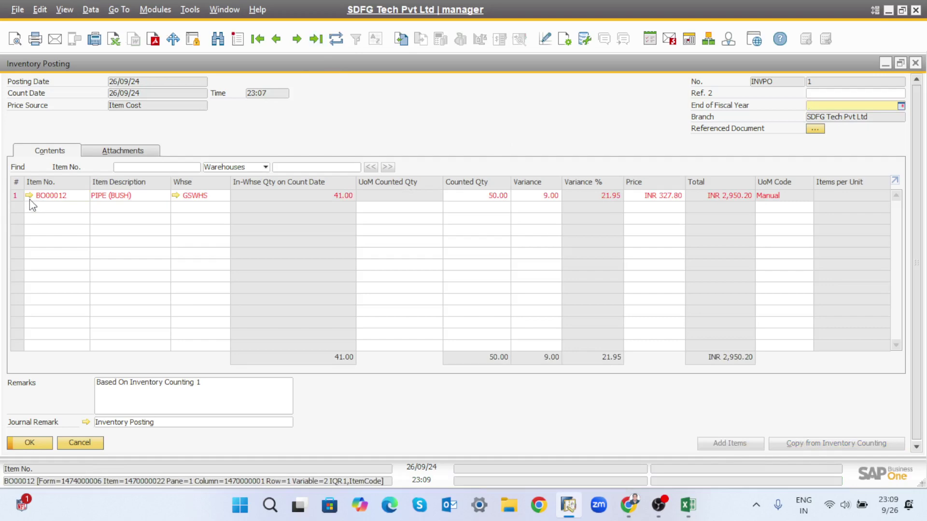
left_click(29, 197)
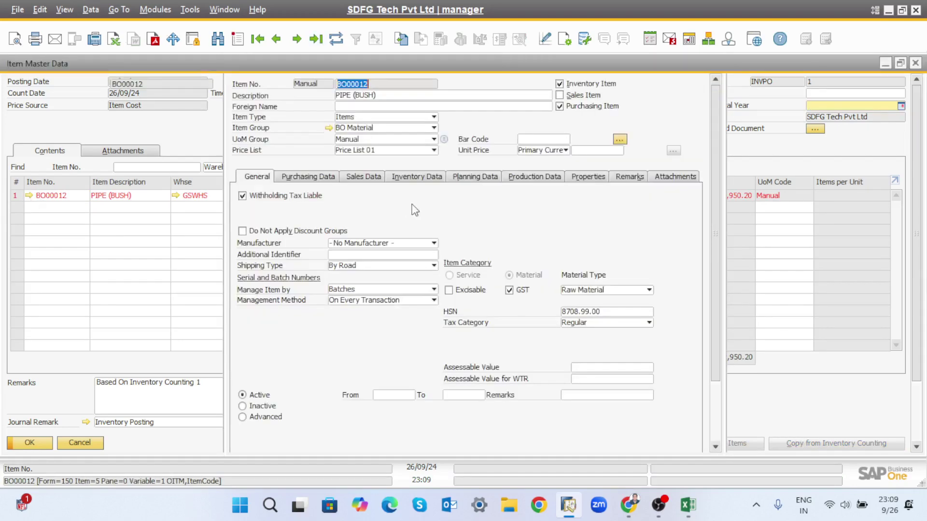
left_click(372, 180)
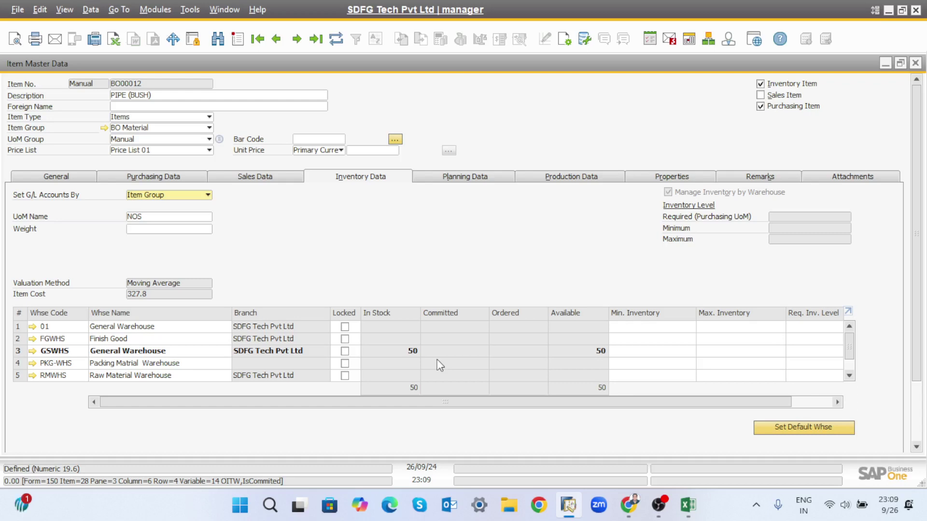
left_click(914, 65)
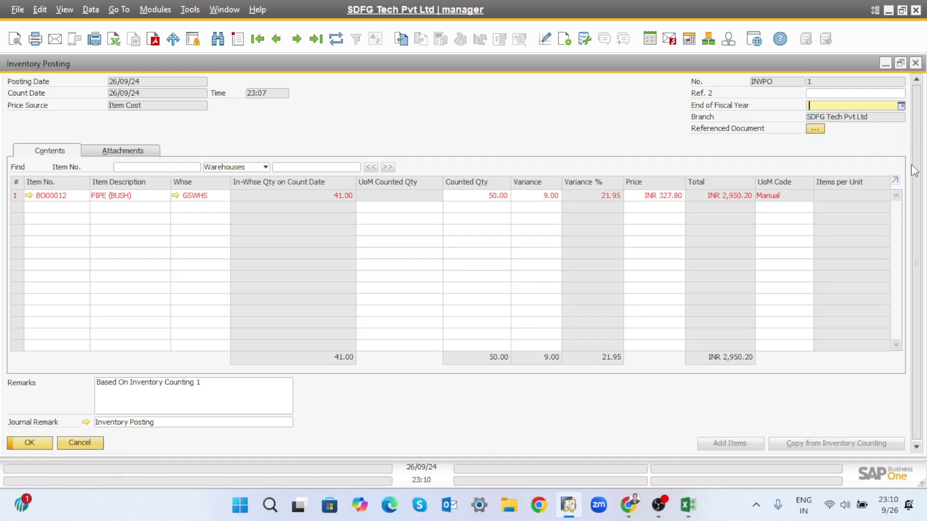
- Close the inventory posting, counting and minimized revaluation windows, and collapse the Inventory module
left_click(915, 63)
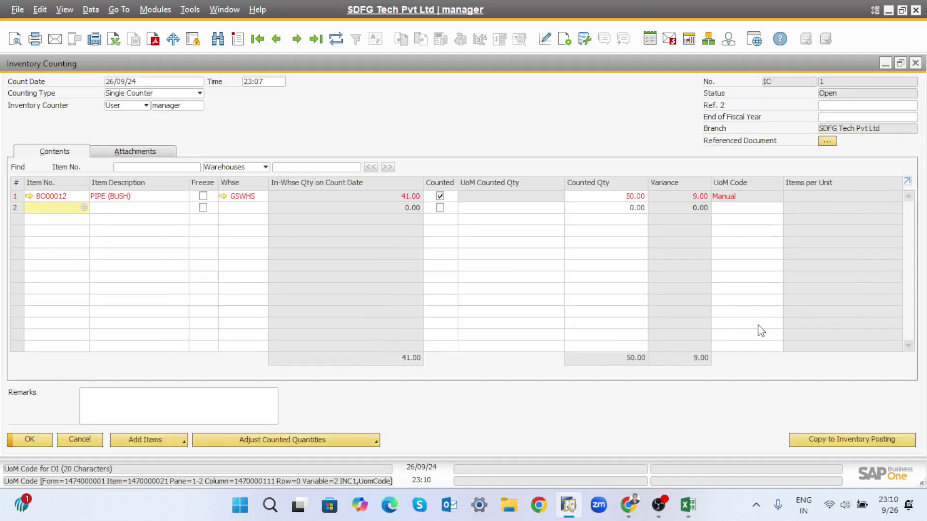
left_click(915, 62)
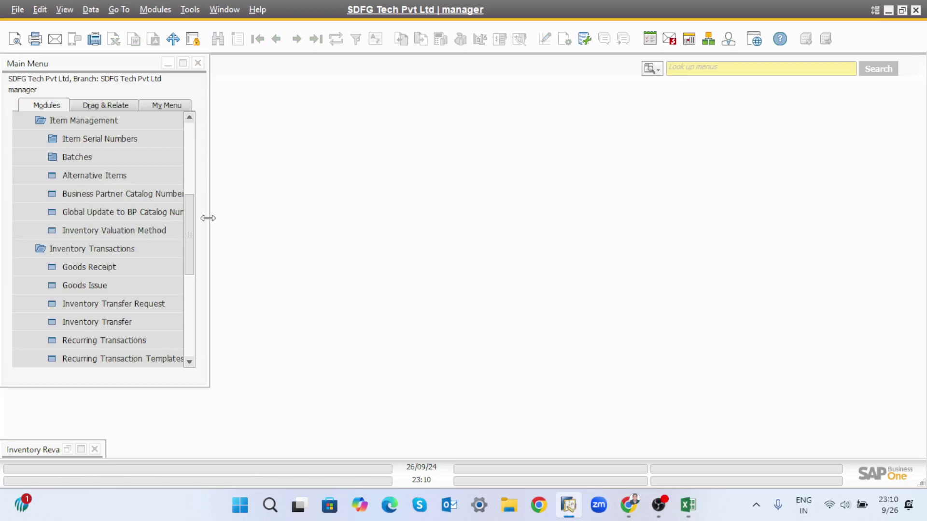
left_click_drag(193, 209, 199, 148)
left_click(30, 250)
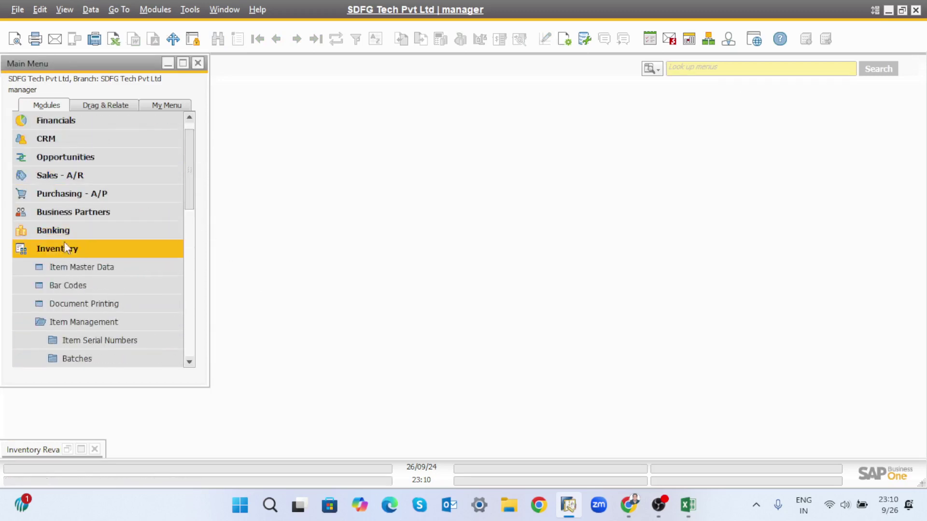
left_click(30, 249)
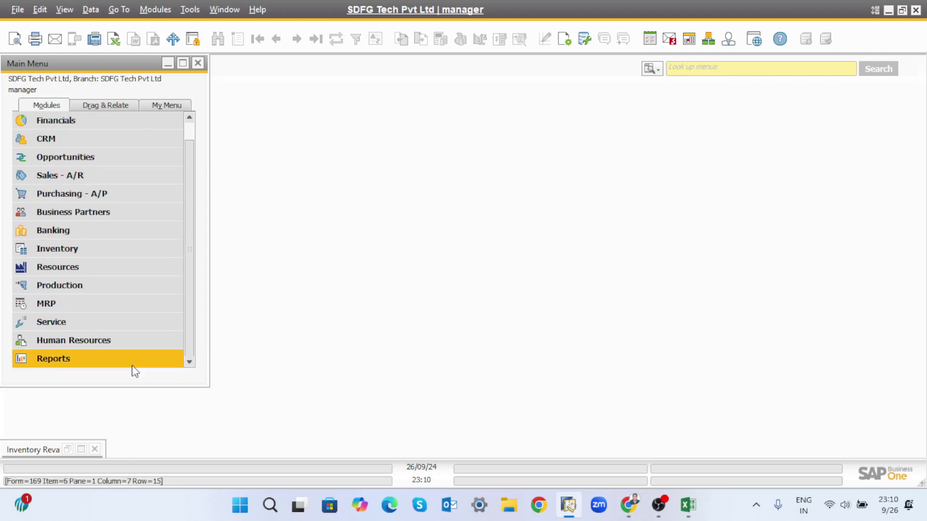
left_click(96, 450)
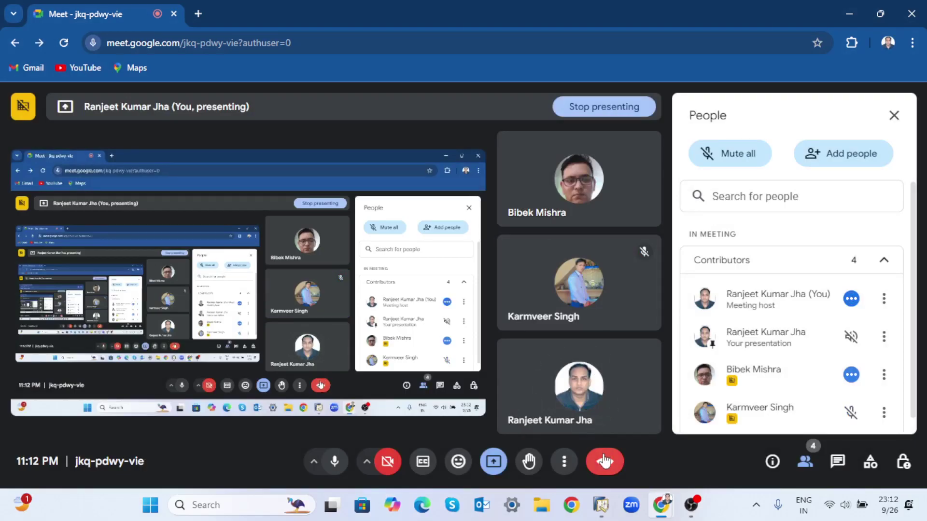
- Switch to the Google Meet call and end it for everyone
left_click(604, 461)
left_click(543, 327)
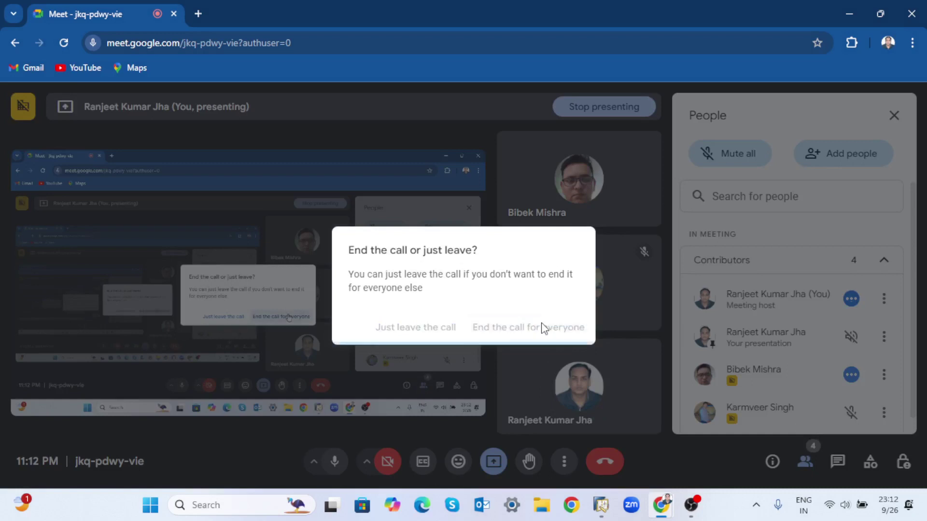